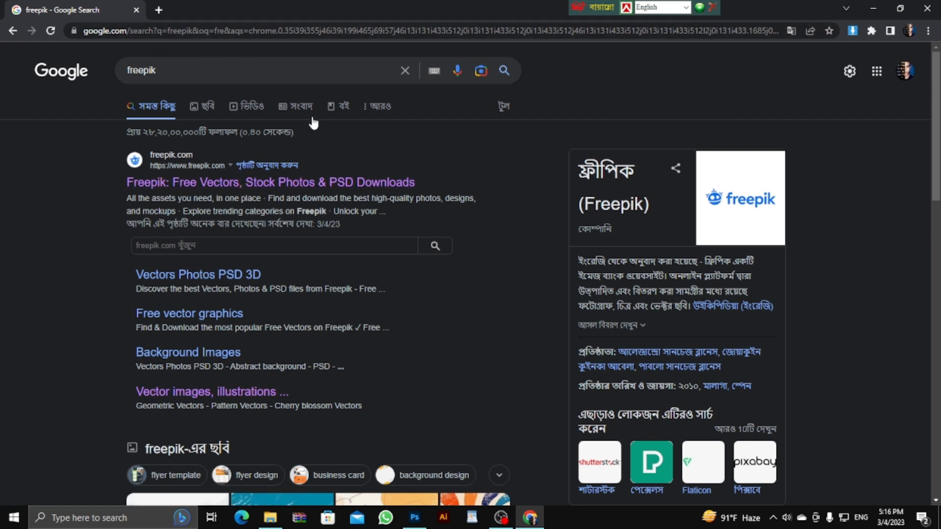
Open Freepik's Mockups page from the Google results and search for "T-shirt Mockup" limited to PSD assets.
left_click(194, 184)
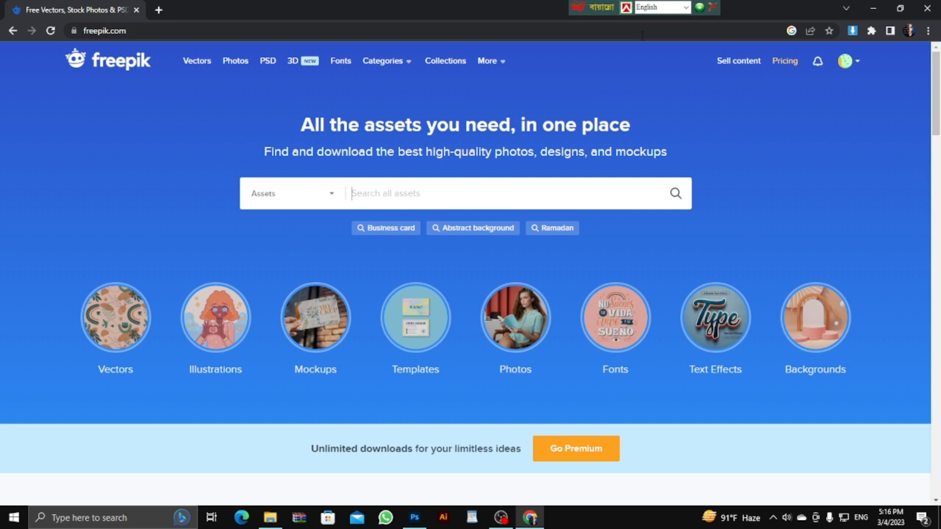
left_click(320, 316)
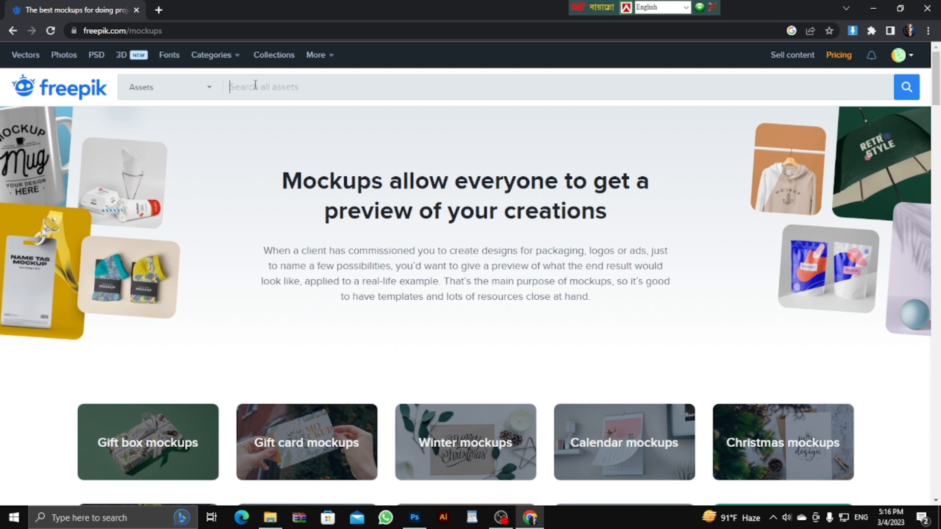
type("T-shirt Mockup")
left_click(208, 87)
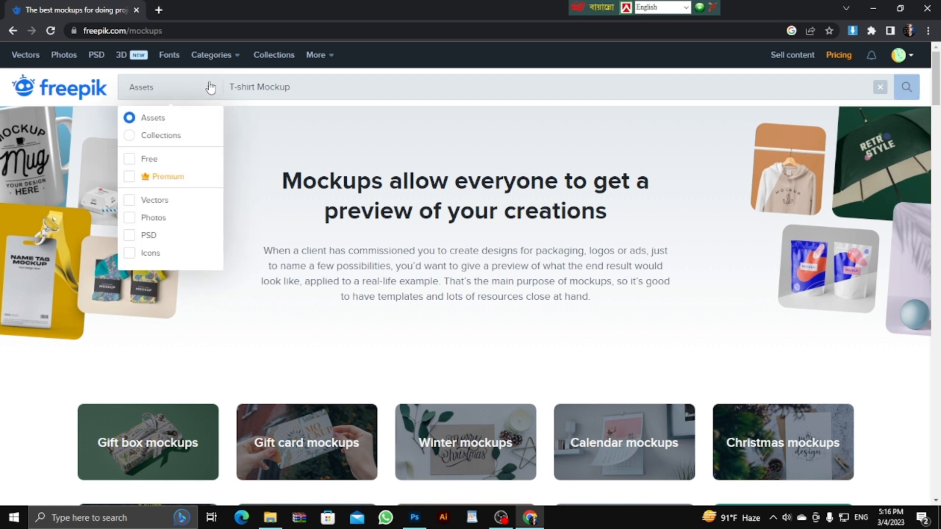
left_click(131, 236)
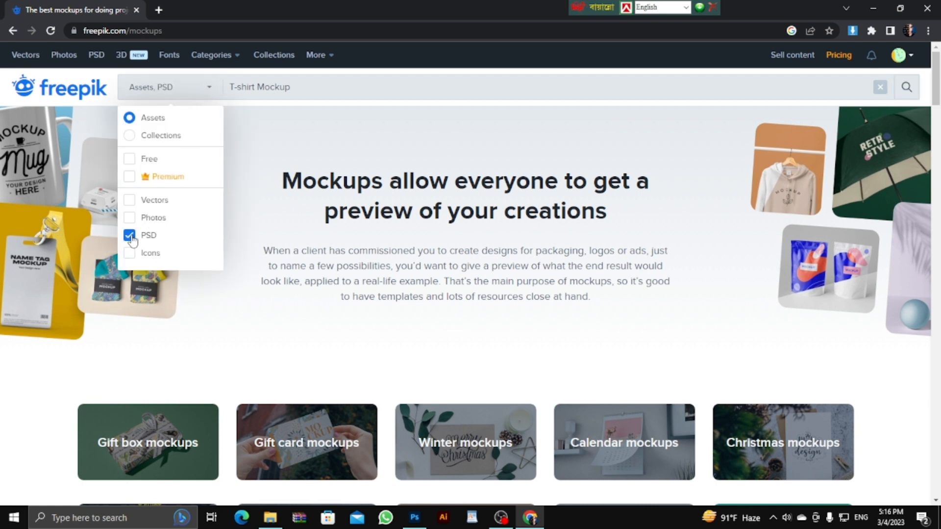
left_click(318, 87)
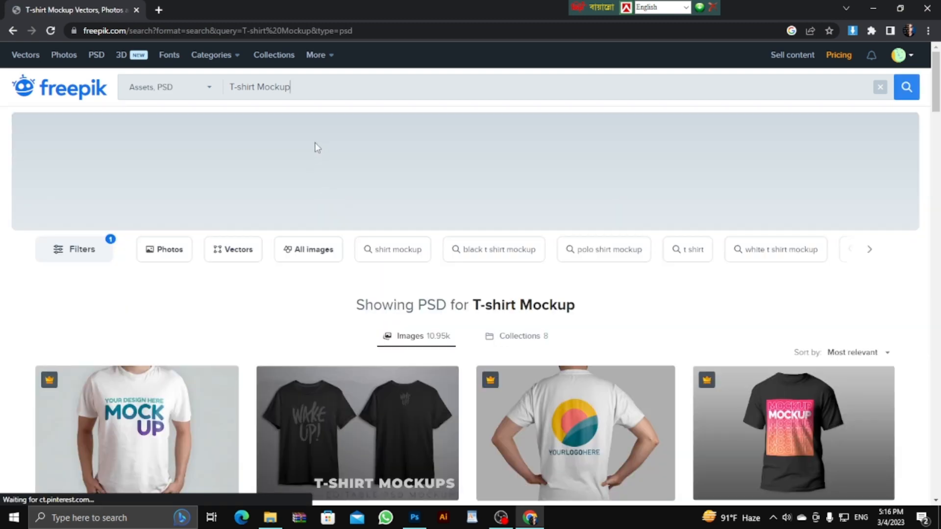
Look through the first page of T-shirt mockup results for a suitable free design.
scroll(667, 283, "down", 2)
scroll(35, 212, "down", 6)
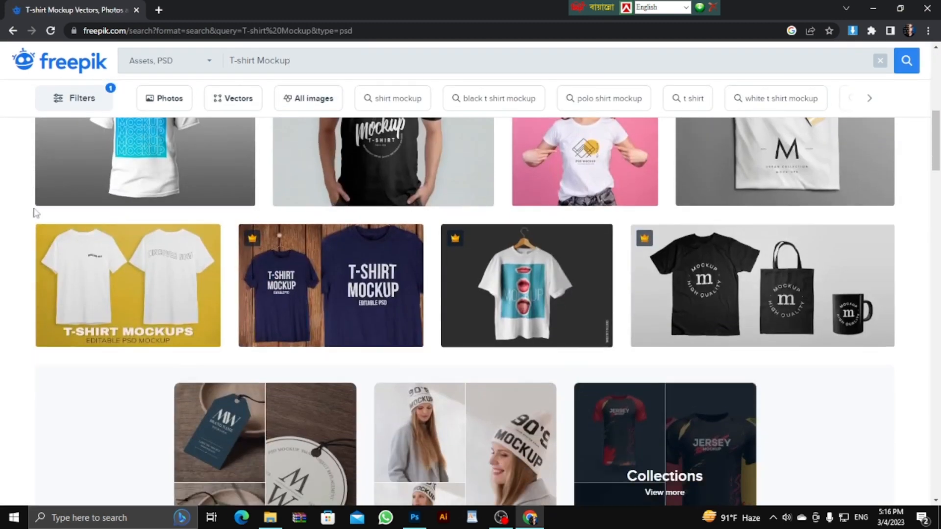
scroll(35, 213, "down", 7)
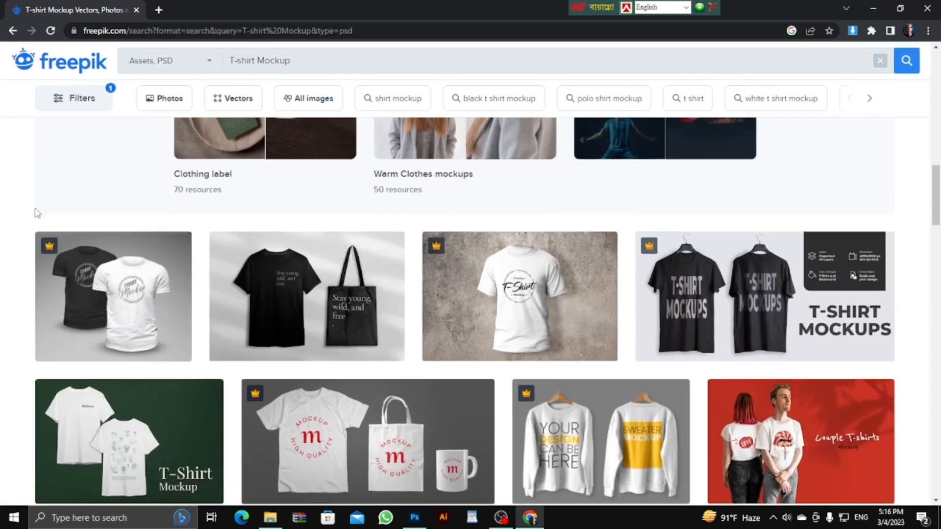
mouse_move(751, 265)
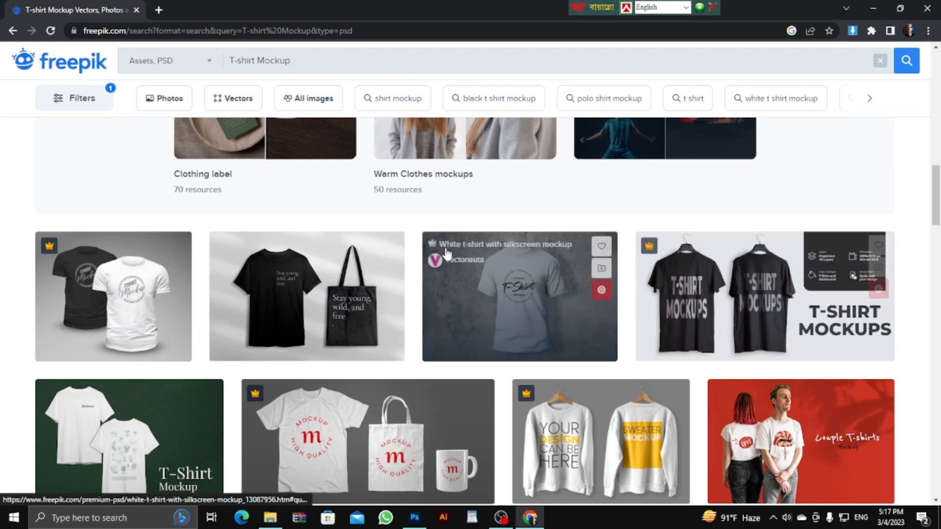
scroll(28, 274, "down", 6)
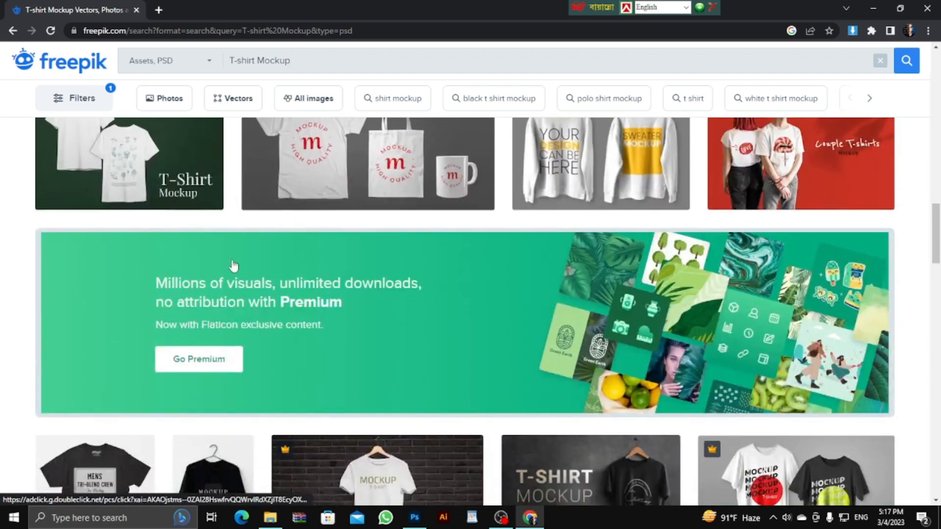
scroll(613, 284, "down", 2)
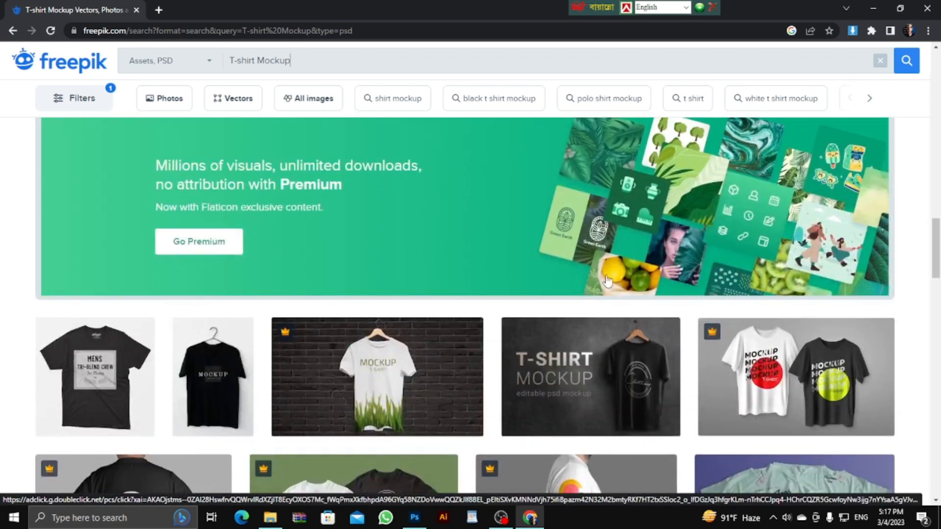
scroll(474, 167, "down", 3)
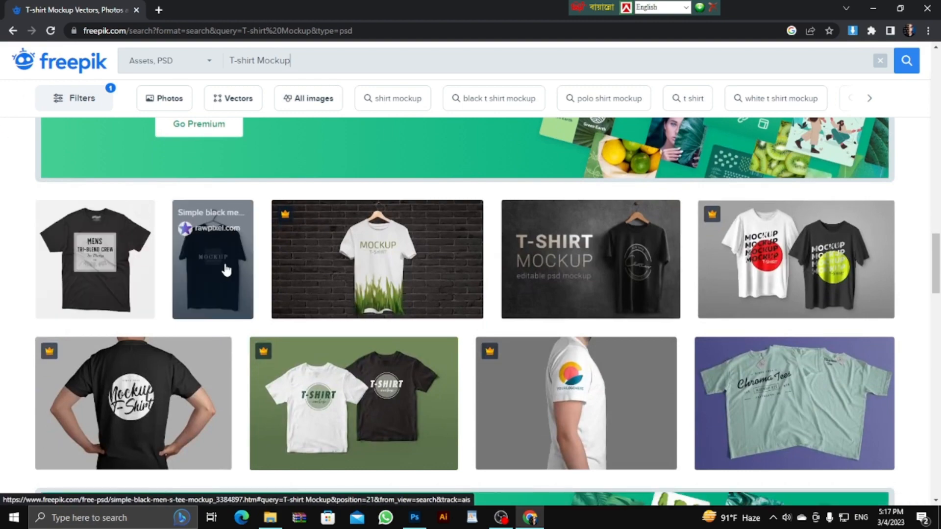
scroll(792, 286, "down", 3)
scroll(746, 309, "down", 10)
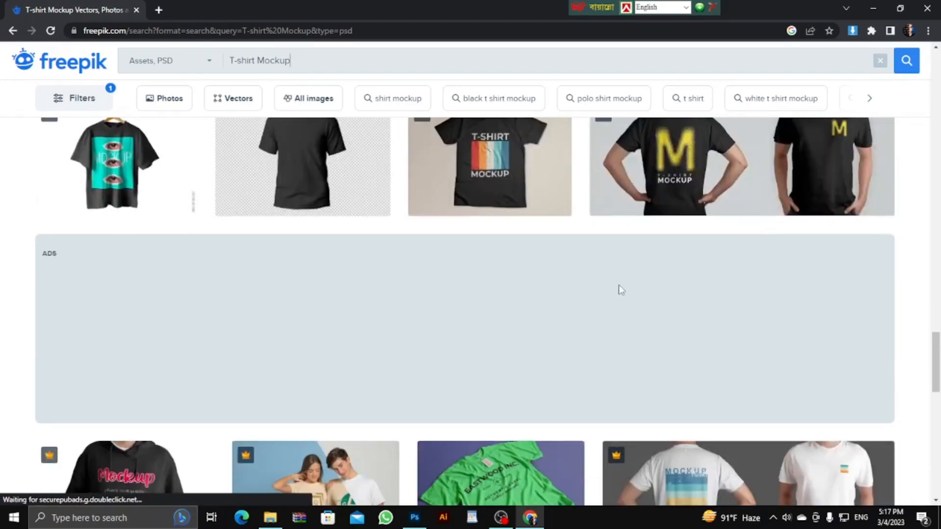
scroll(551, 284, "down", 10)
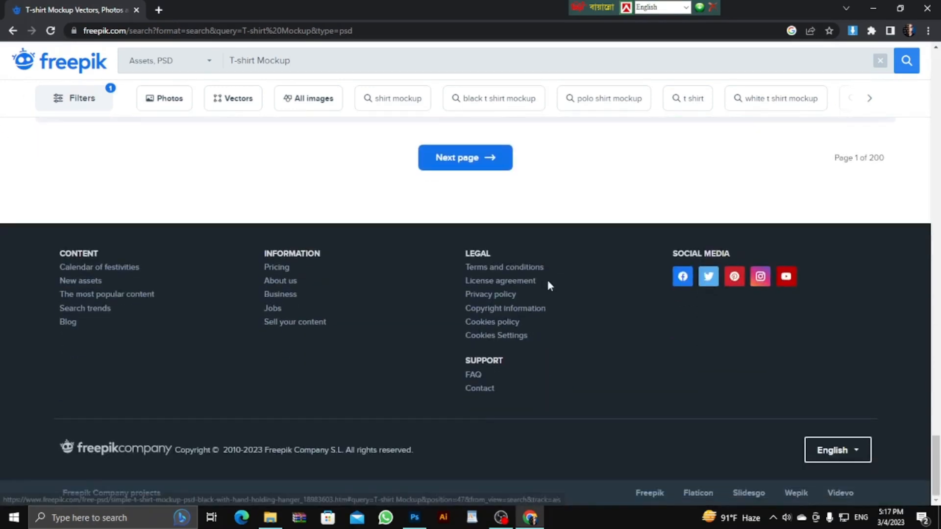
Go to the second page of results and compare its T-shirt mockups to find a free one.
left_click(479, 159)
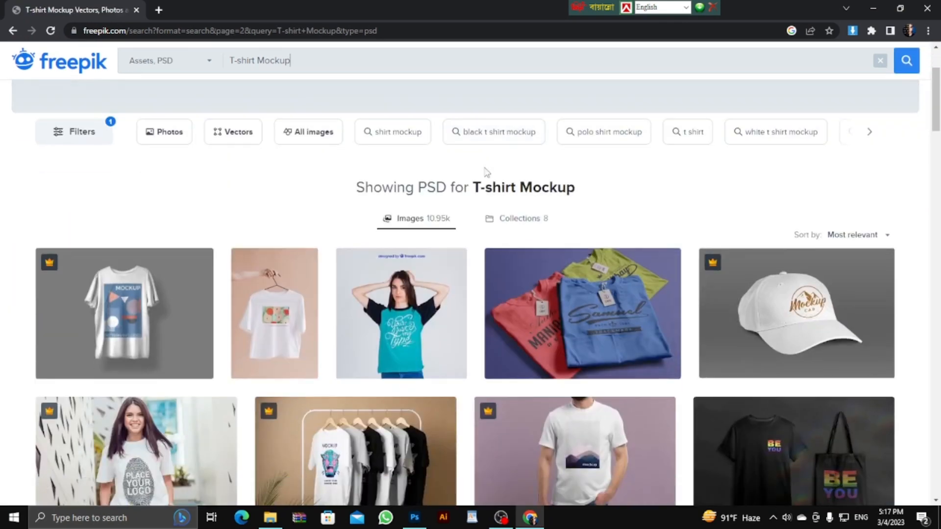
scroll(922, 288, "down", 5)
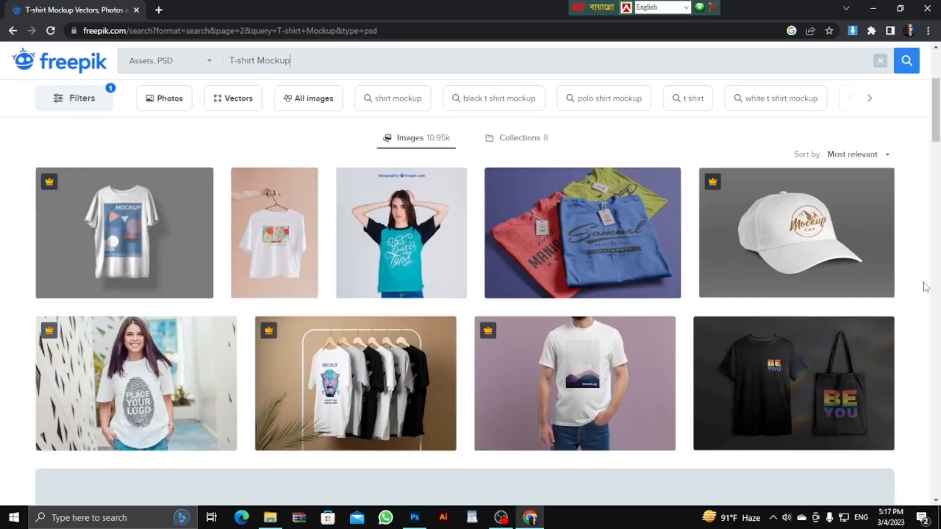
scroll(391, 287, "down", 4)
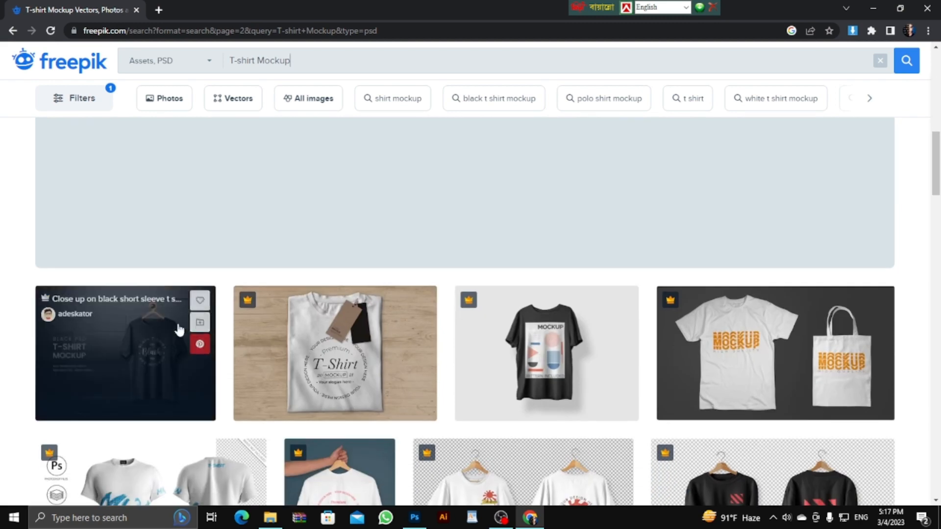
scroll(699, 338, "down", 1)
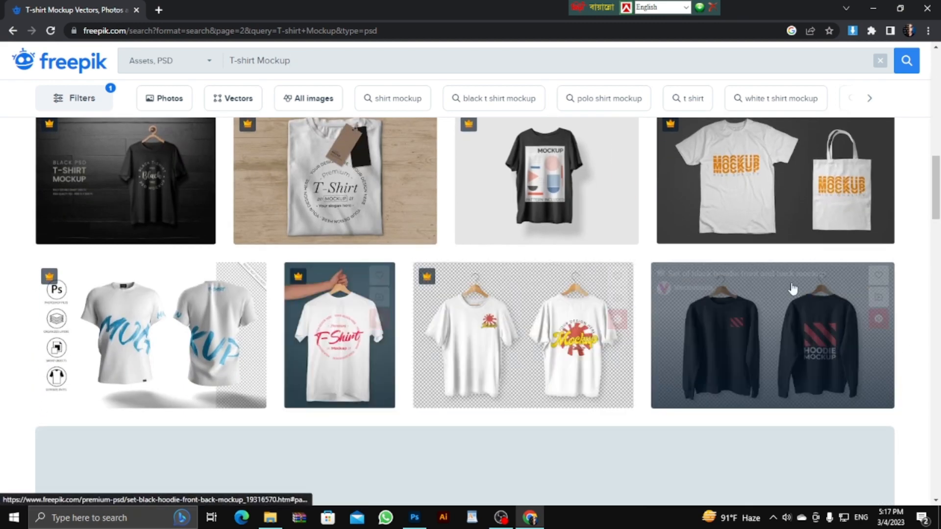
scroll(301, 301, "down", 7)
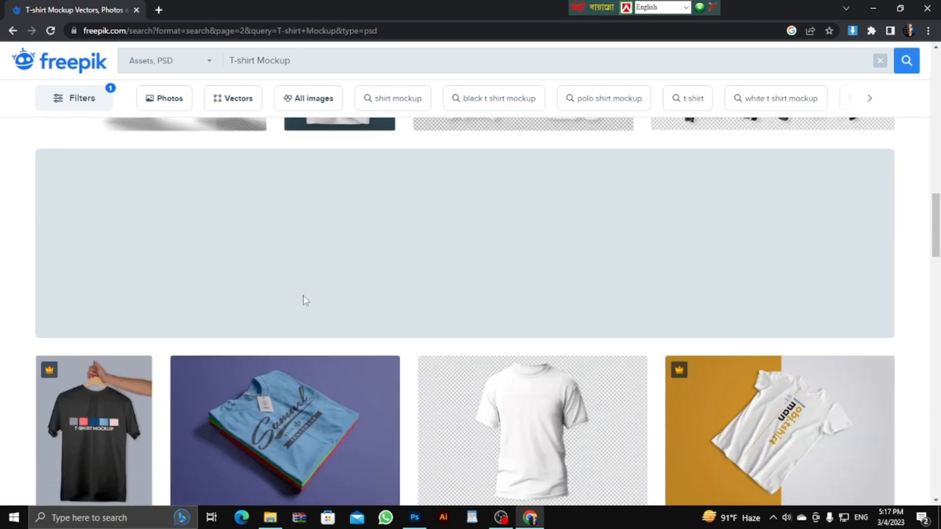
scroll(923, 224, "down", 1)
scroll(849, 237, "down", 4)
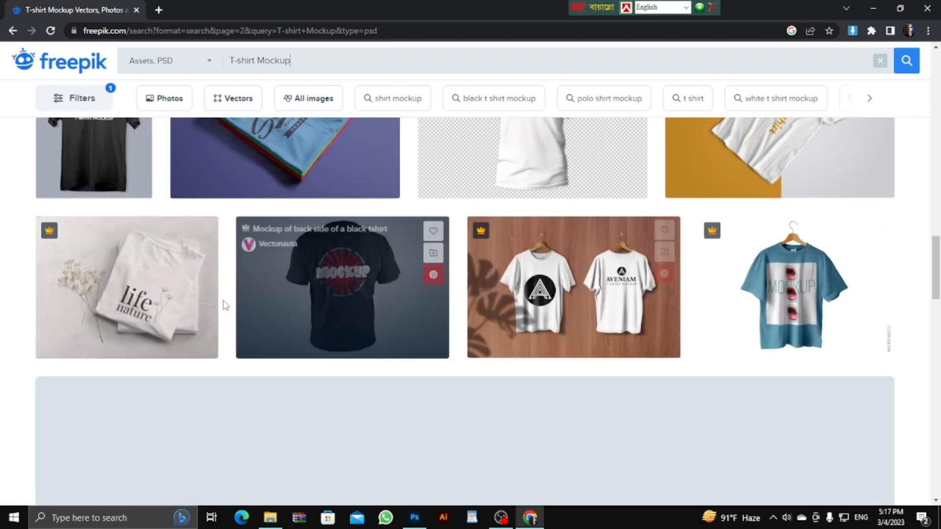
scroll(357, 321, "up", 4)
scroll(362, 322, "down", 11)
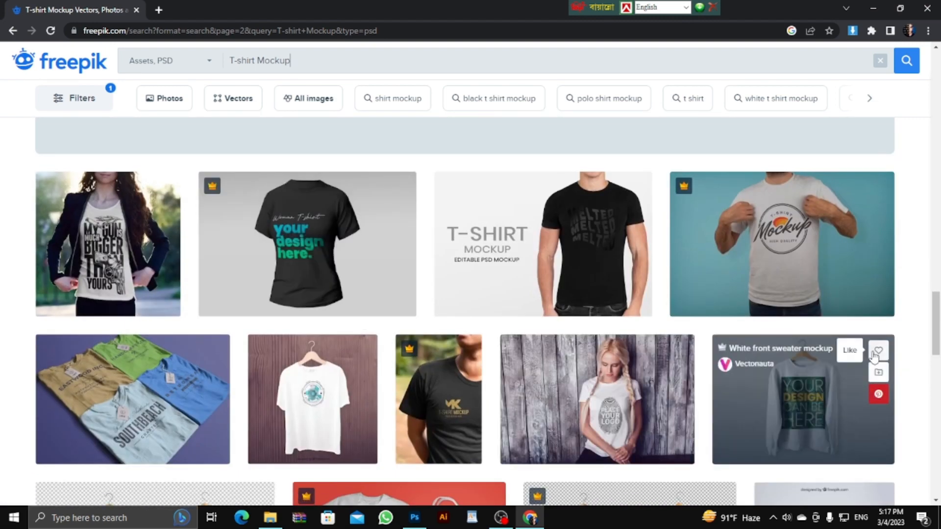
scroll(873, 356, "down", 2)
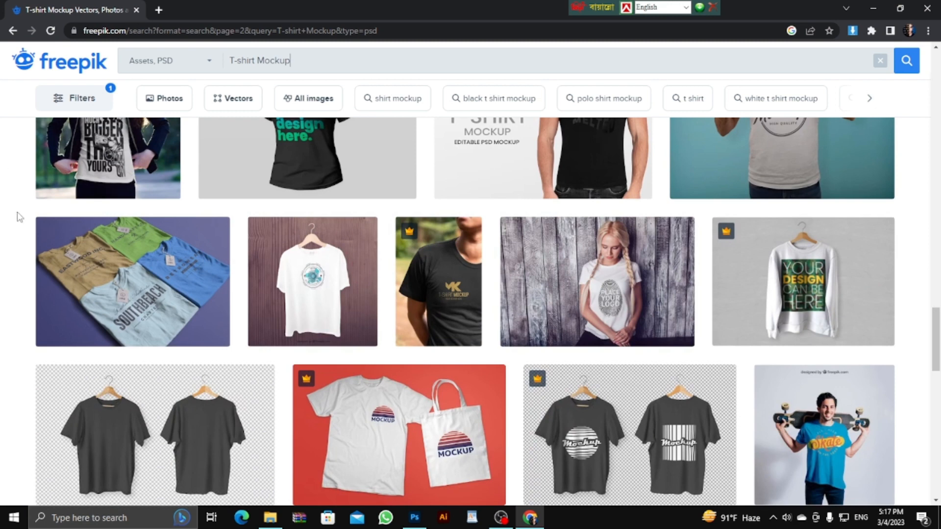
scroll(545, 260, "down", 4)
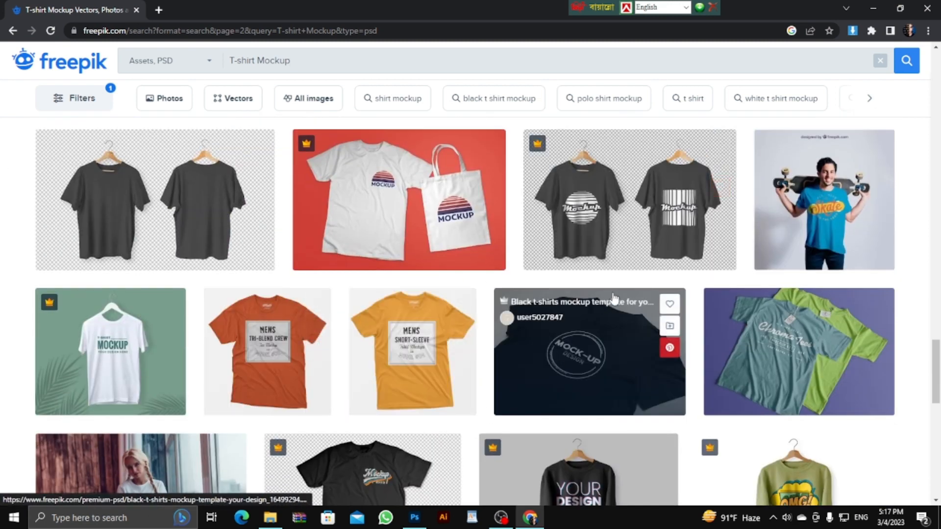
scroll(586, 233, "down", 4)
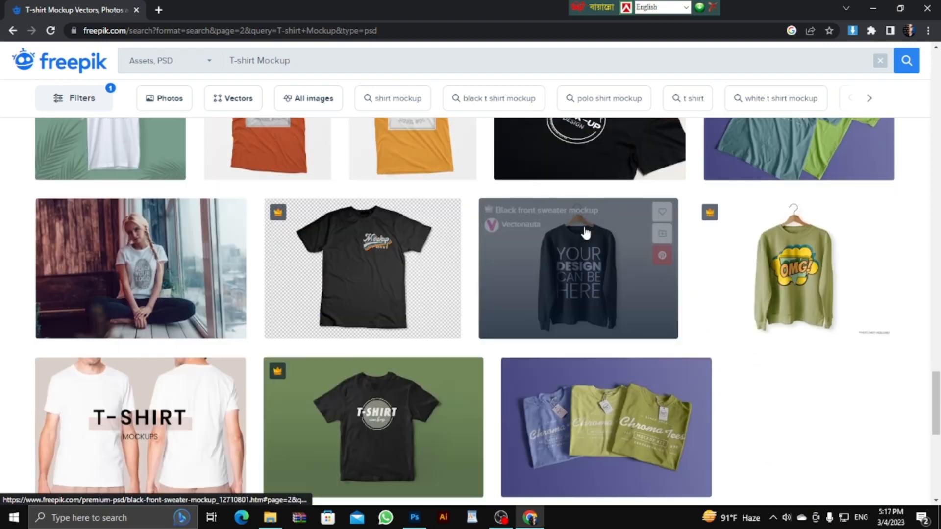
scroll(590, 231, "up", 1)
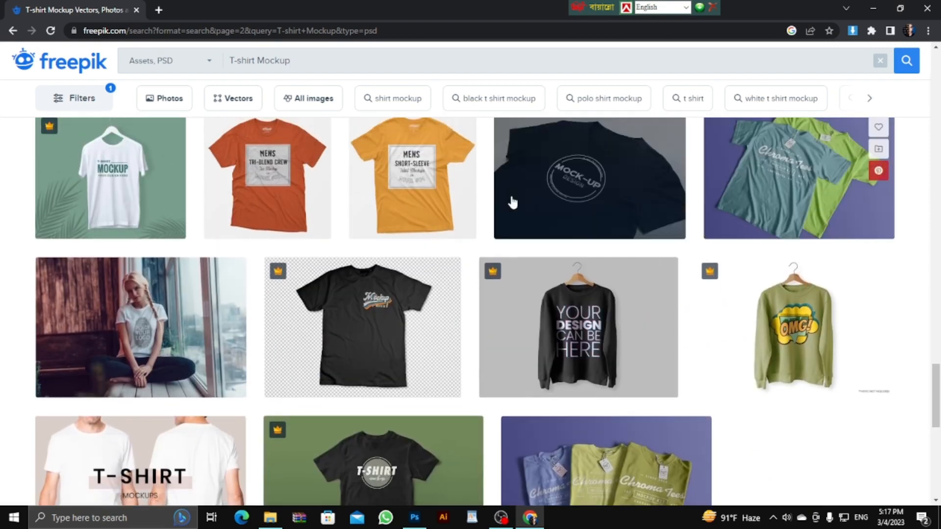
scroll(616, 204, "up", 2)
scroll(625, 265, "up", 5)
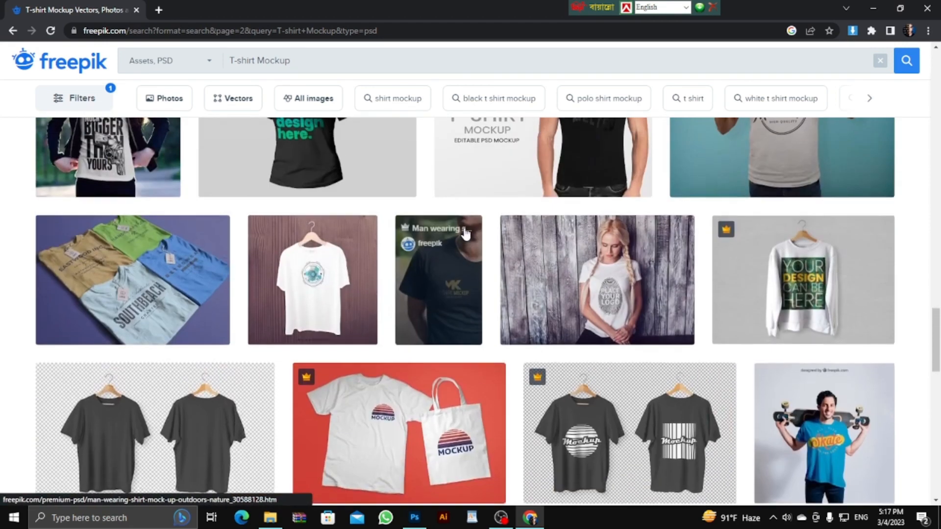
scroll(87, 264, "down", 6)
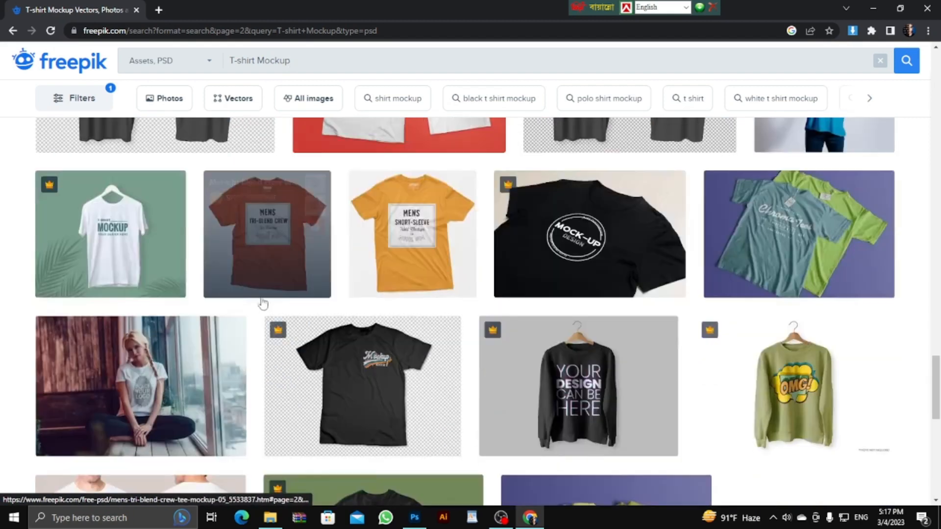
Open the orange "mens tri-blend crew tee mockup 05" and download it for free as a PSD file.
left_click(281, 267)
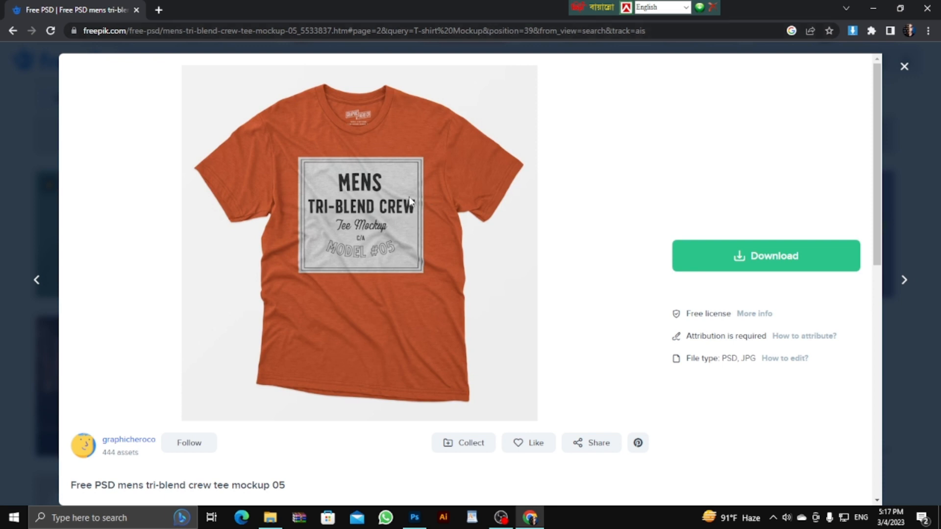
left_click(822, 259)
scroll(775, 288, "down", 3)
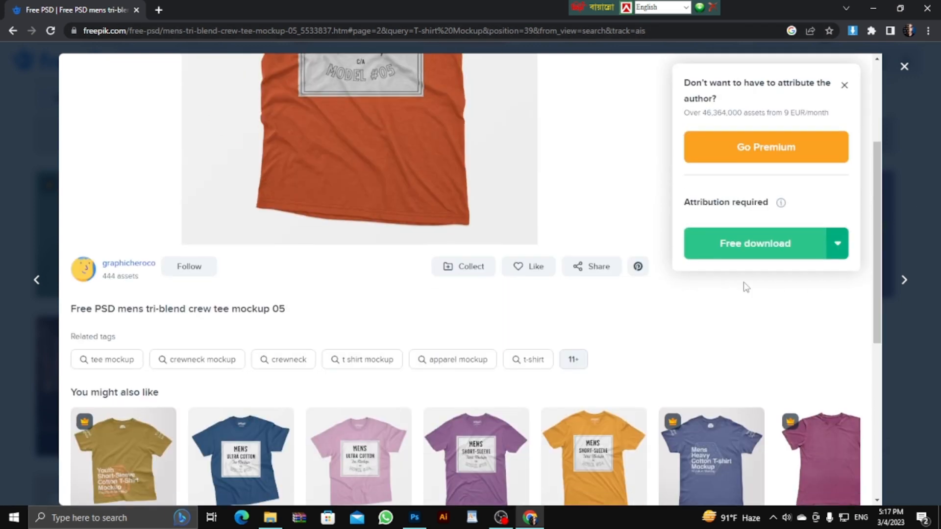
left_click(835, 249)
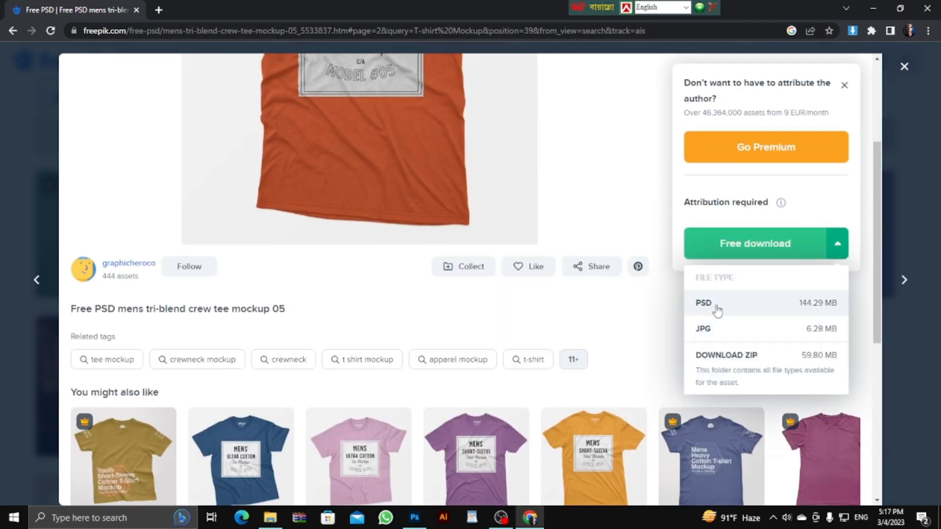
left_click(717, 309)
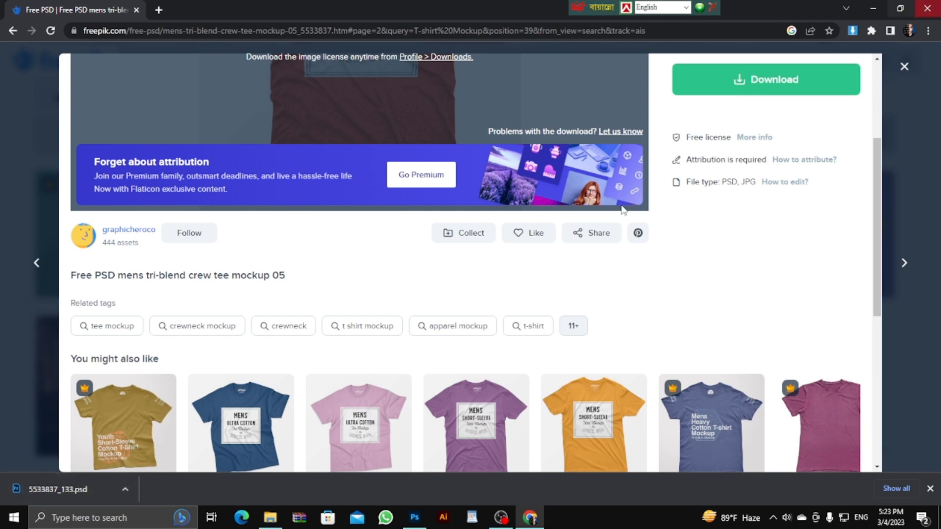
Open the downloaded 5533837_133 file from the Downloads folder in Photoshop and close the 5533834_130.psd document.
left_click(270, 518)
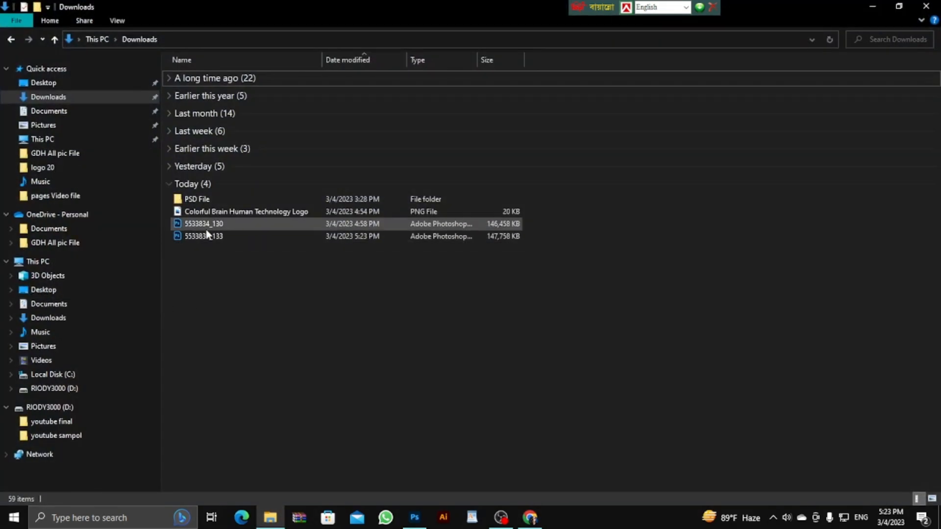
double_click(200, 236)
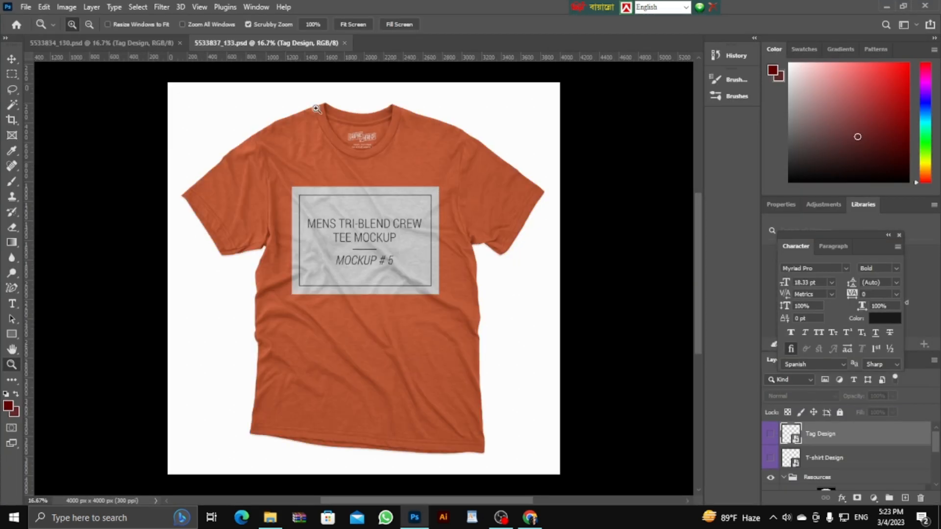
left_click(180, 43)
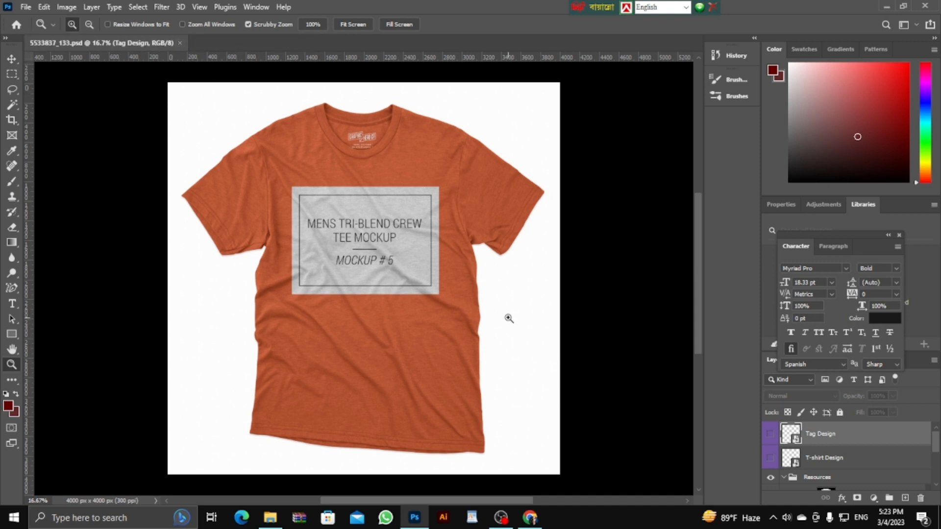
left_click_drag(345, 240, 354, 265)
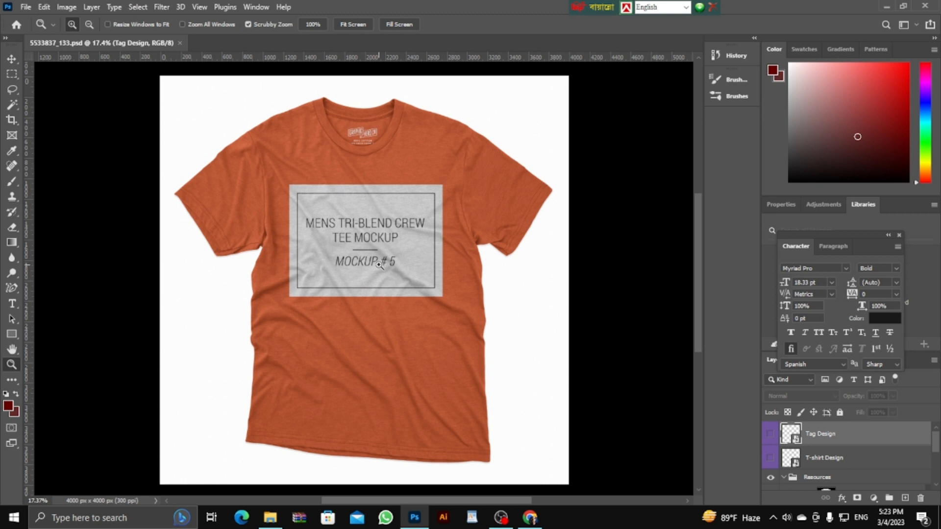
scroll(389, 266, "down", 1)
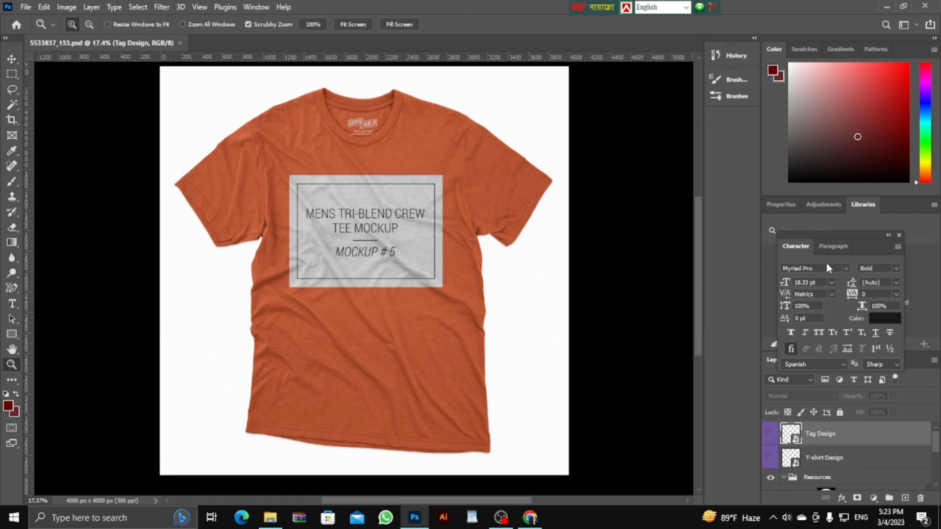
Open the T-shirt Design smart object of the mockup and shift its placeholder label slightly.
scroll(809, 257, "down", 10)
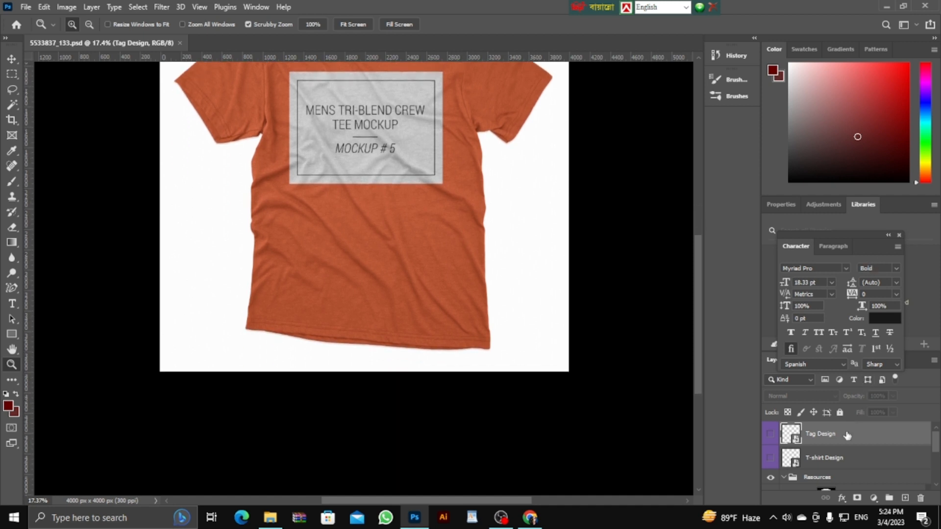
scroll(464, 326, "up", 15)
left_click_drag(802, 428, 810, 446)
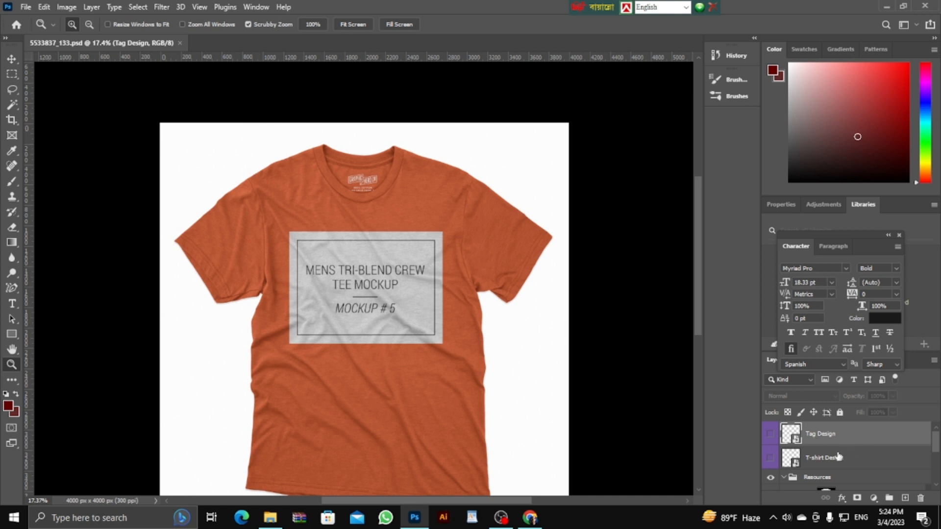
scroll(834, 462, "down", 5)
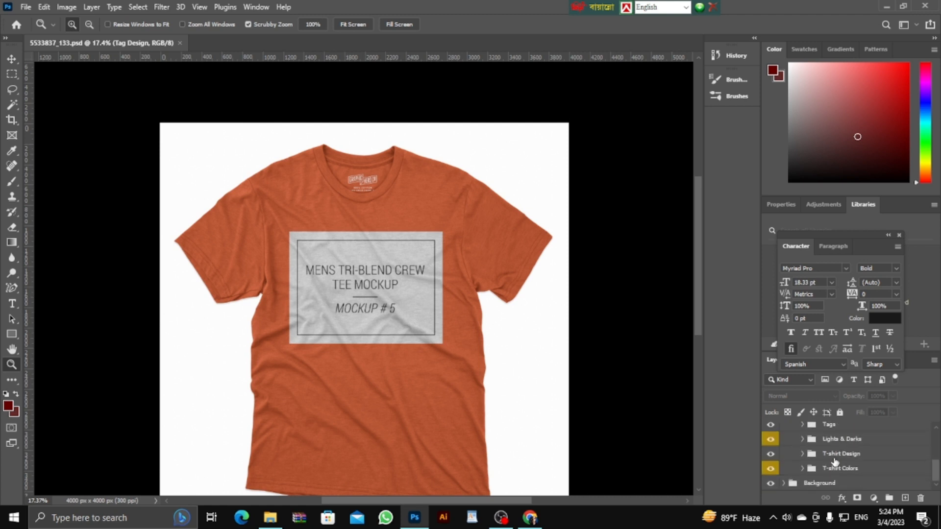
scroll(832, 462, "up", 3)
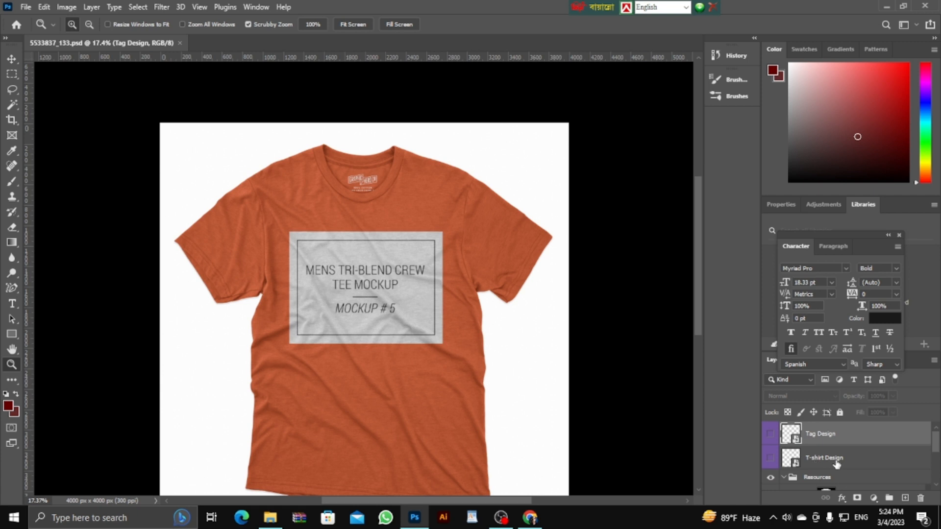
double_click(794, 463)
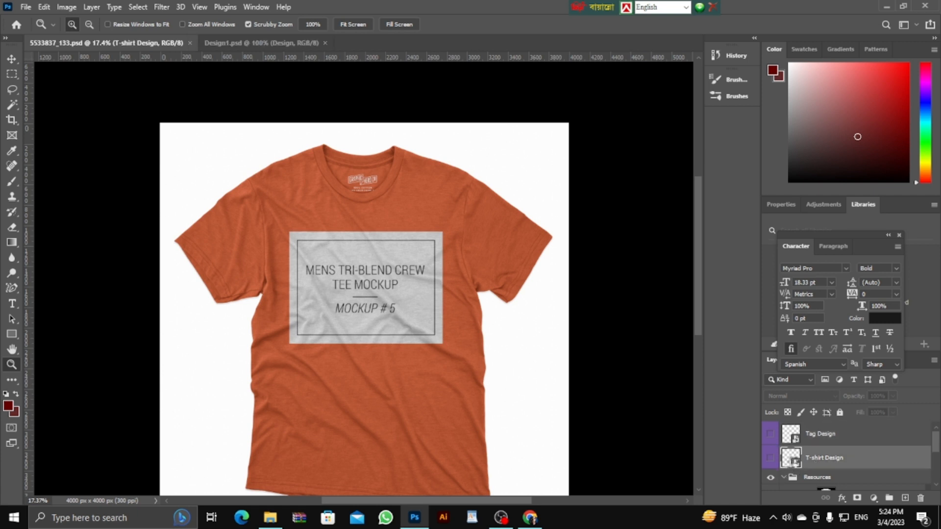
left_click(12, 59)
mouse_move(383, 249)
left_mouse_down()
mouse_move(408, 294)
mouse_move(375, 242)
mouse_move(382, 247)
left_mouse_up()
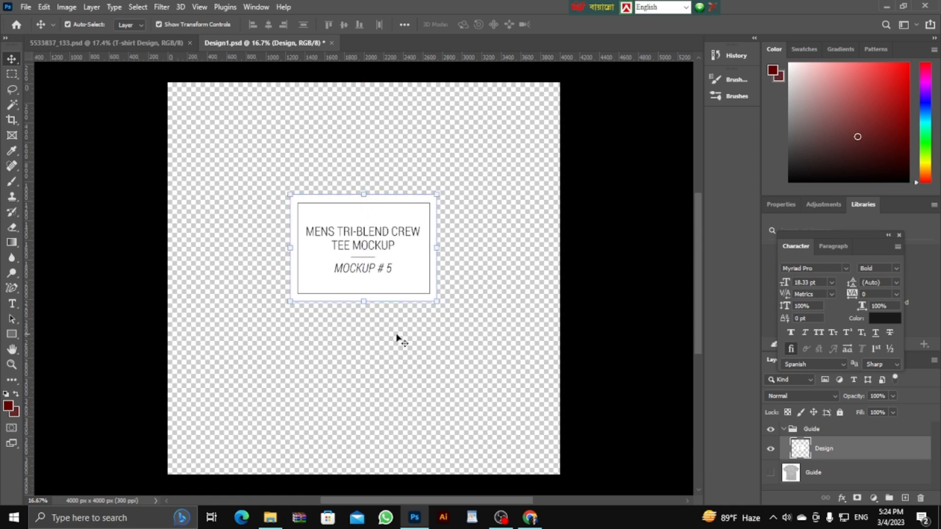
Place the Colorful Brain Human Technology Logo PNG as an embedded file over the placeholder and hide the Design layer.
left_click(25, 7)
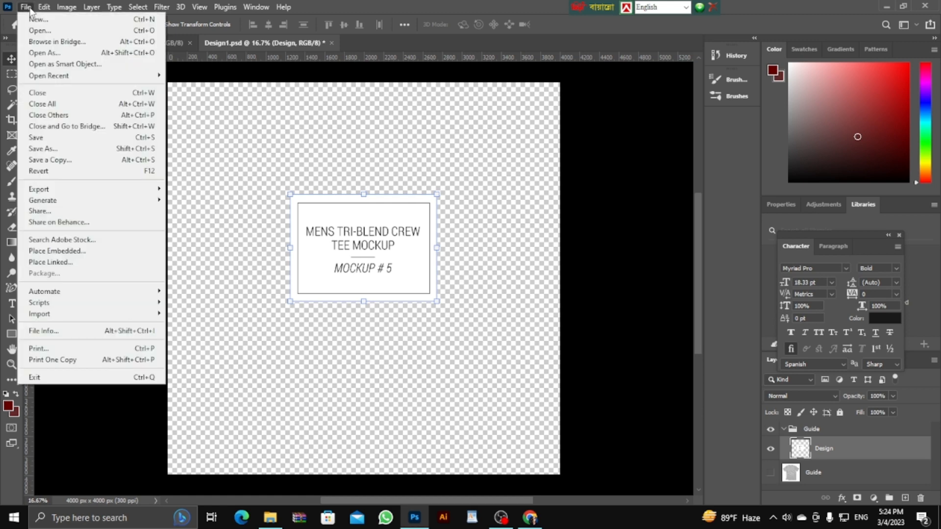
left_click(34, 252)
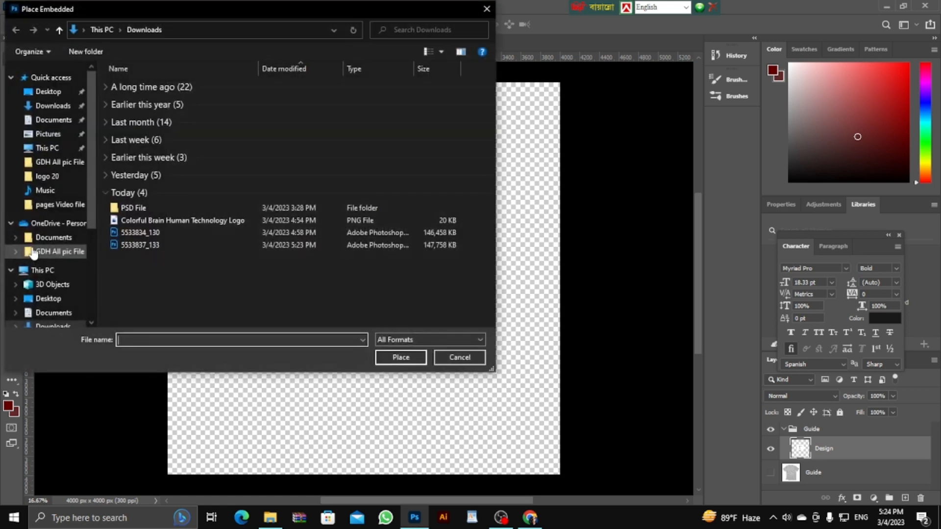
left_click(189, 220)
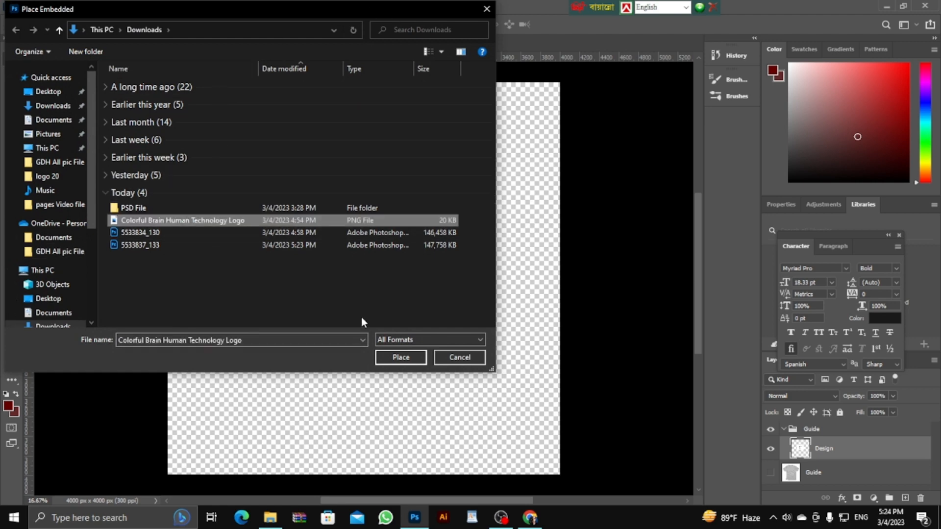
left_click(391, 355)
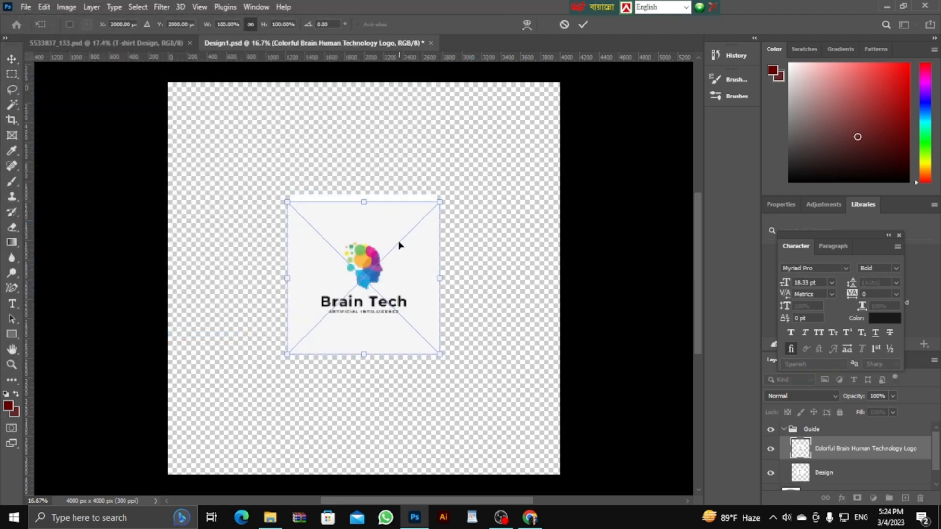
left_click_drag(394, 277, 397, 269)
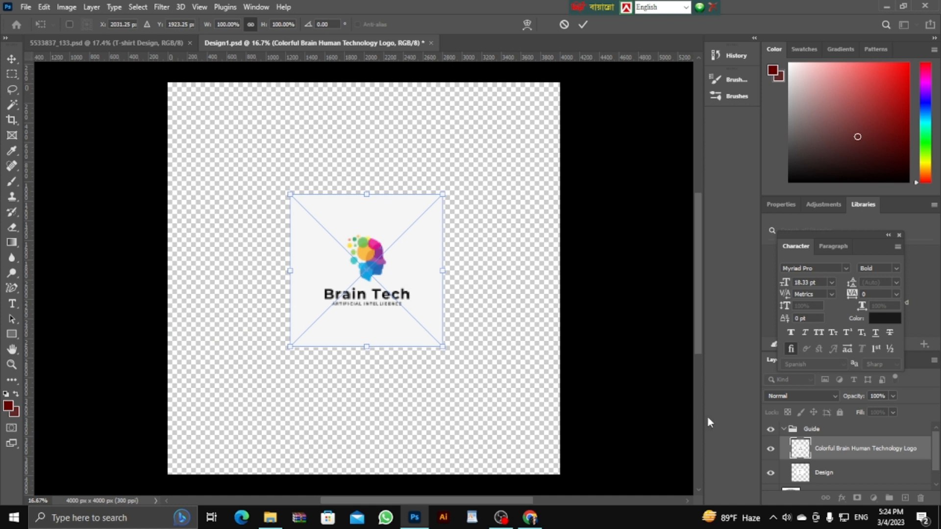
left_click(770, 473)
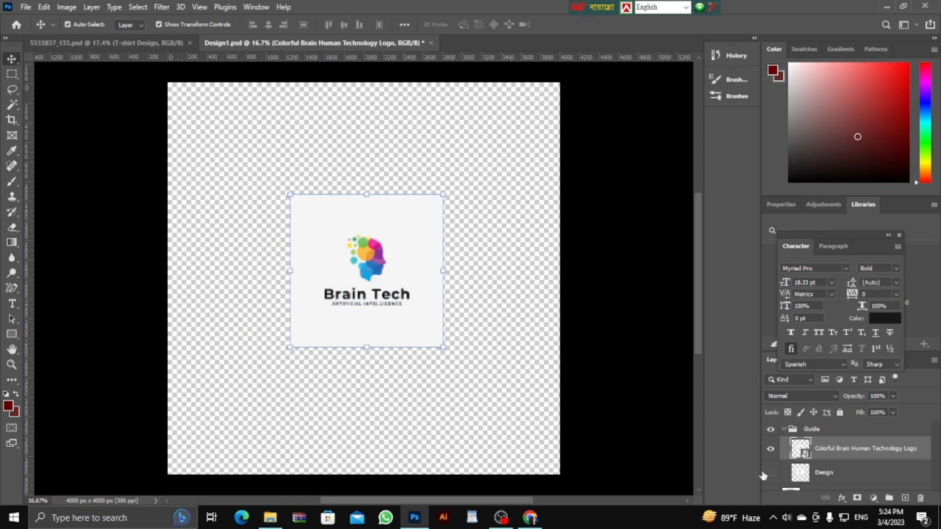
left_click_drag(402, 260, 395, 231)
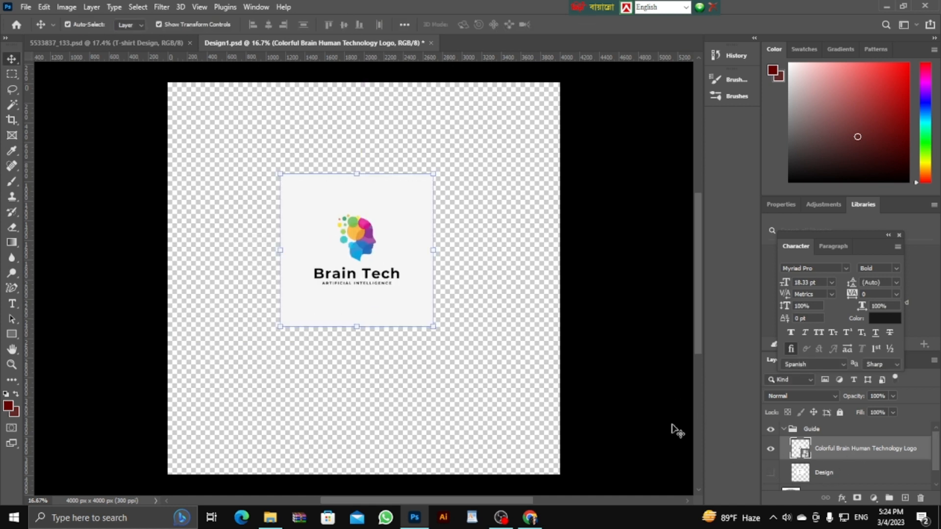
Close the Design1.psd document and return to the T-shirt mockup.
left_click(772, 472)
left_click(430, 43)
left_click(417, 197)
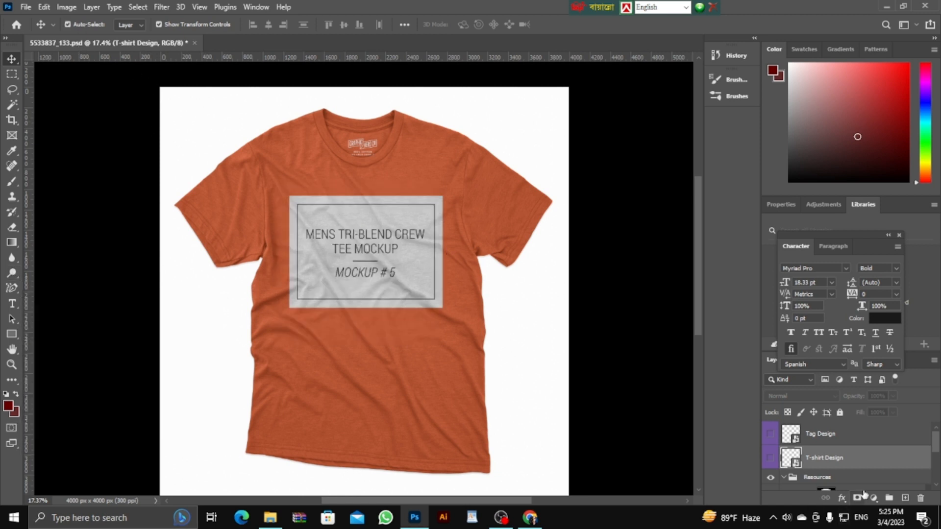
Reopen the T-shirt Design smart object and place the Colorful Brain Human Technology Logo PNG in it as an embedded file.
double_click(795, 462)
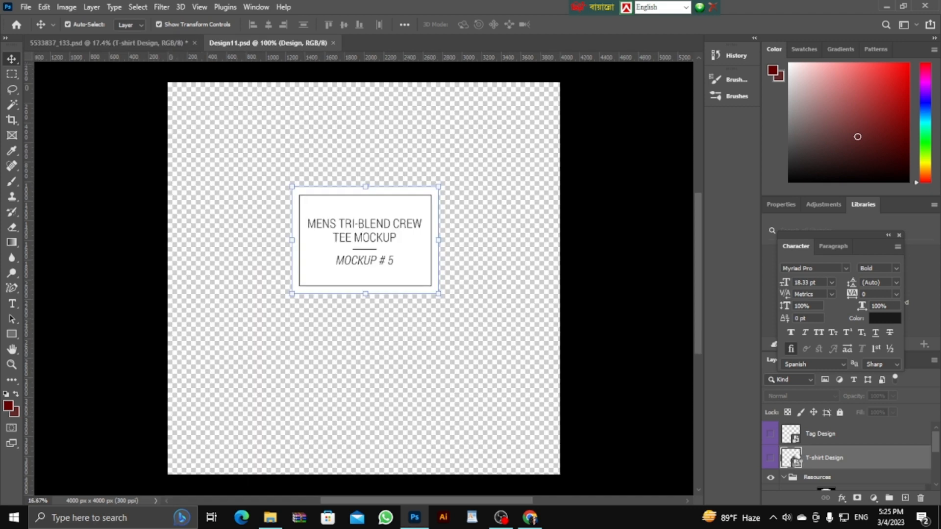
left_click(26, 6)
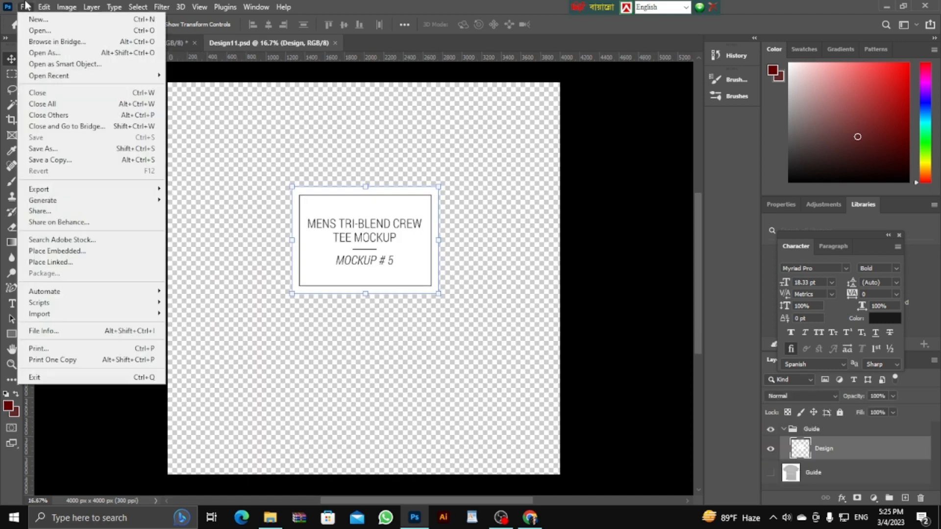
left_click(45, 251)
left_click(206, 224)
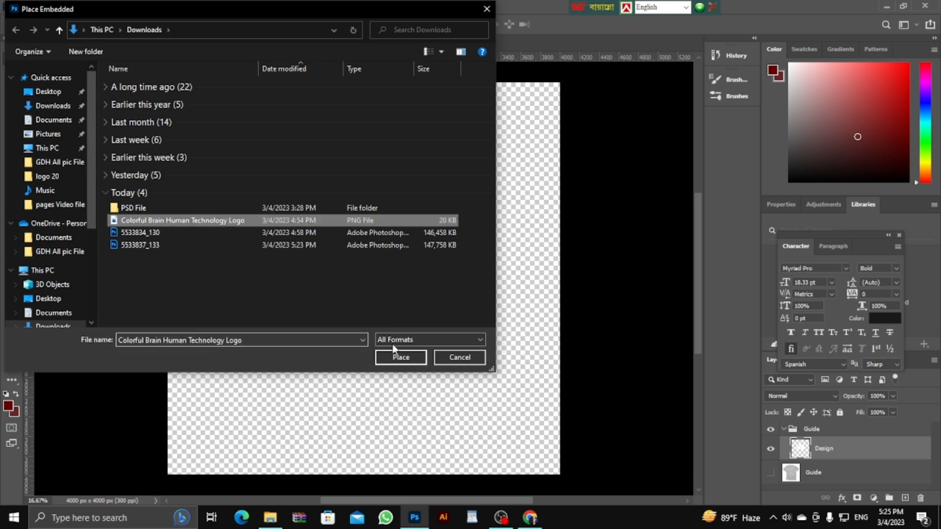
left_click(400, 357)
Move the logo up over the chest area, hide the Design layer, and save to update the T-shirt mockup.
left_click_drag(383, 284, 396, 254)
left_click(770, 473)
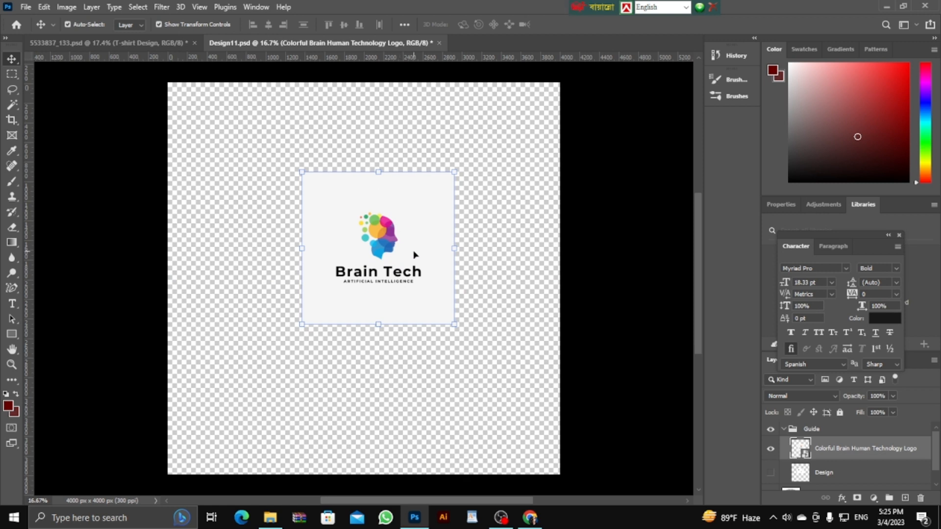
key("ctrl")
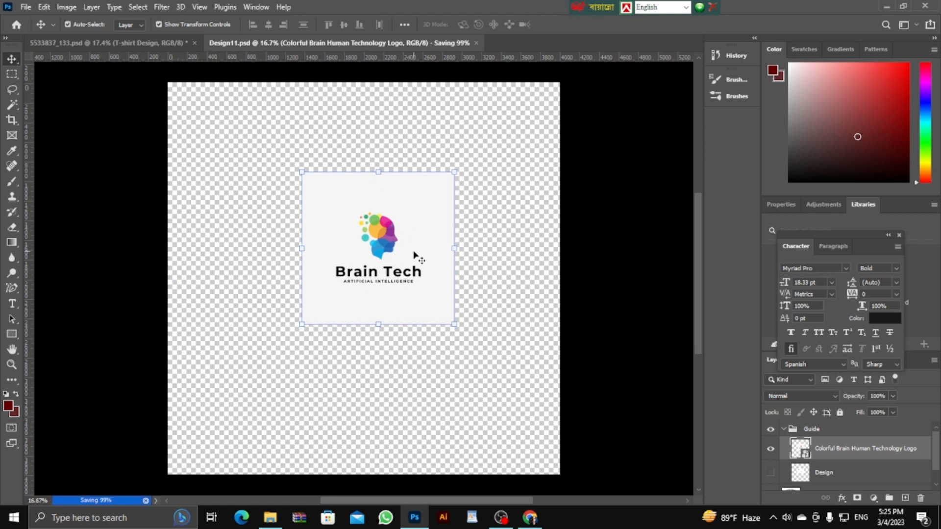
left_click(131, 49)
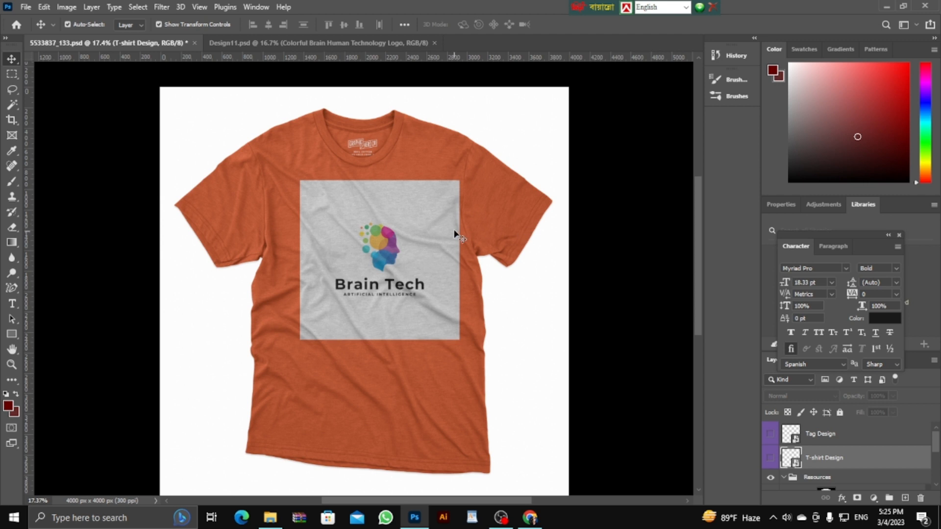
Shift the logo left and slightly down in Design11.psd, save it, and check its placement on the shirt.
left_click(328, 44)
left_click_drag(395, 229, 377, 238)
key("ctrl")
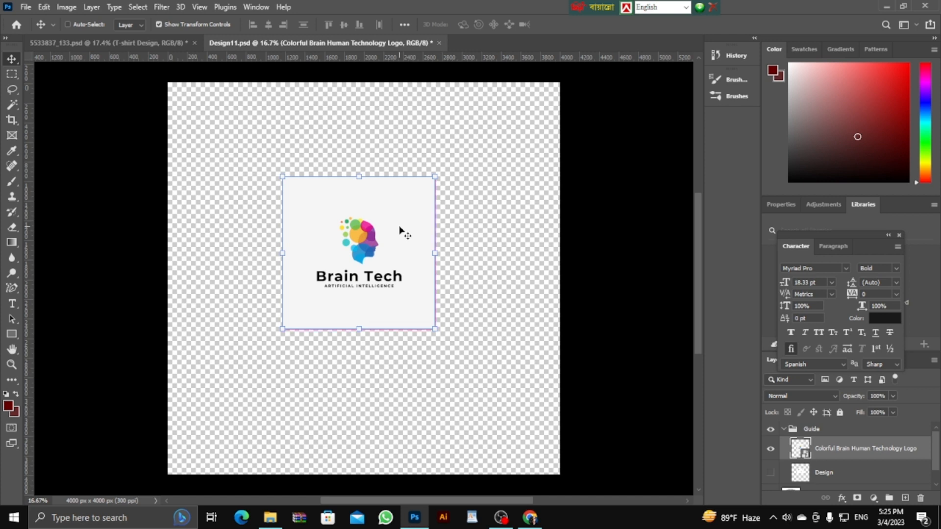
key("ctrl+s")
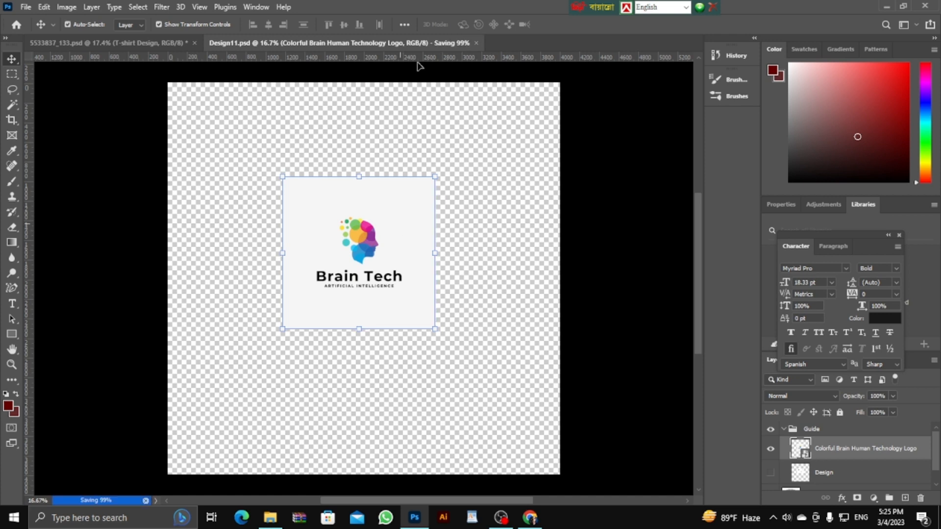
left_click(139, 42)
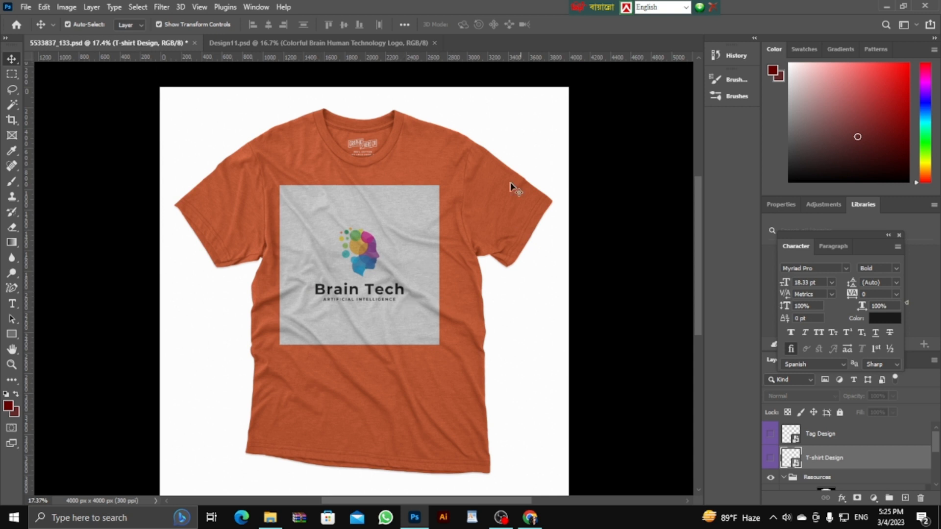
Nudge the logo slightly right to center it horizontally in Design11.psd, save, and view the updated mockup.
left_click(338, 43)
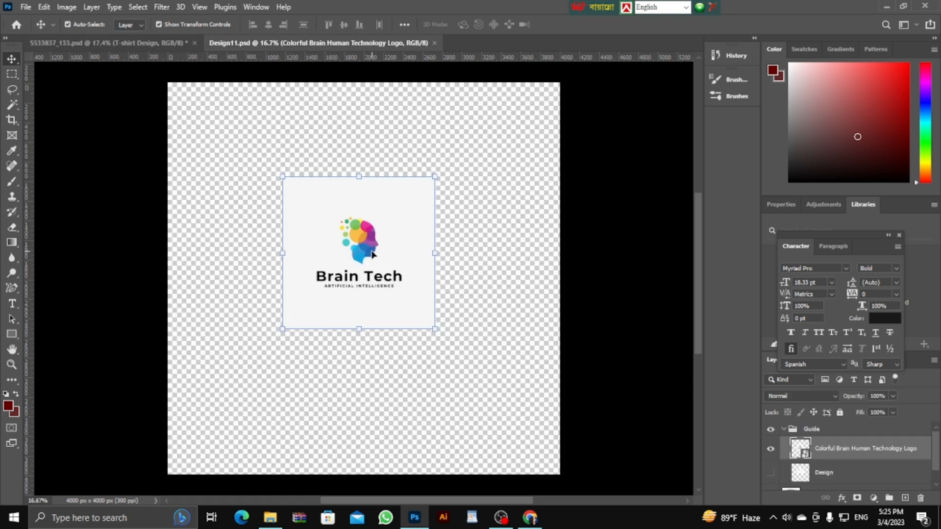
left_click_drag(372, 255, 376, 255)
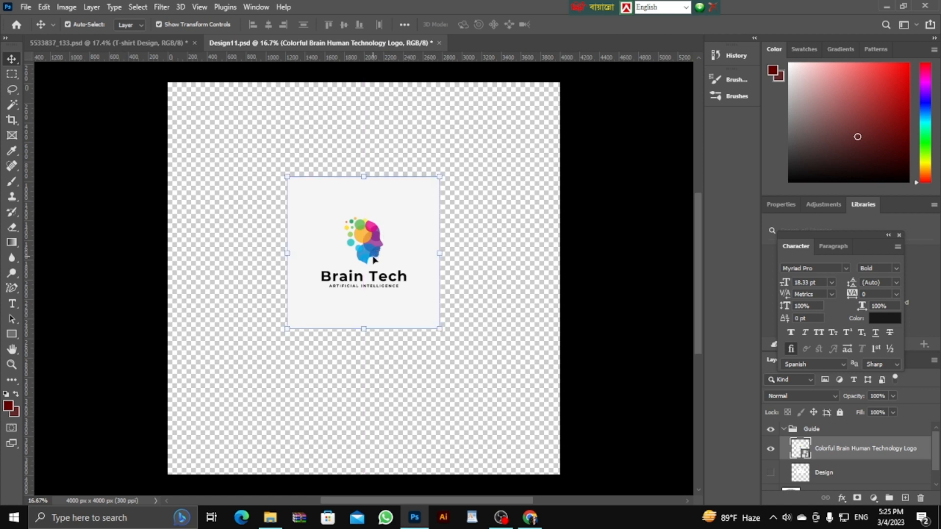
key("ctrl+s")
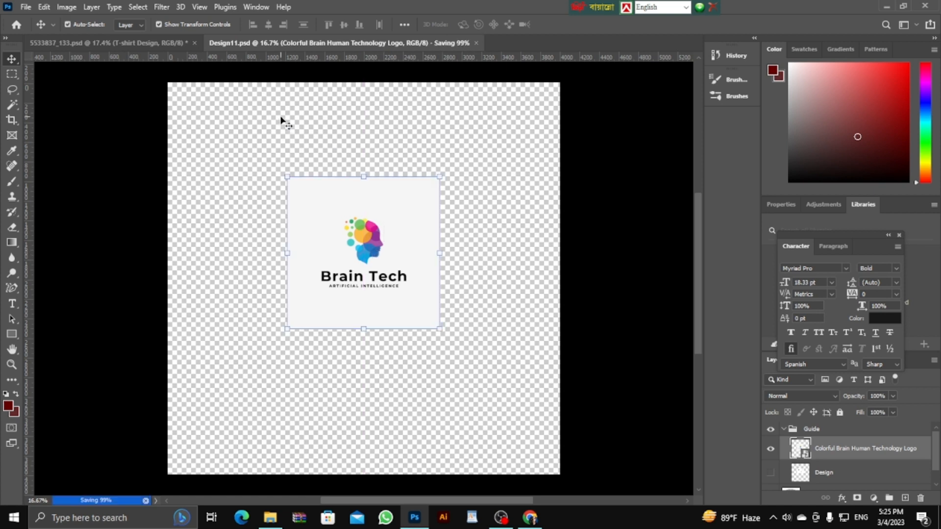
left_click(147, 42)
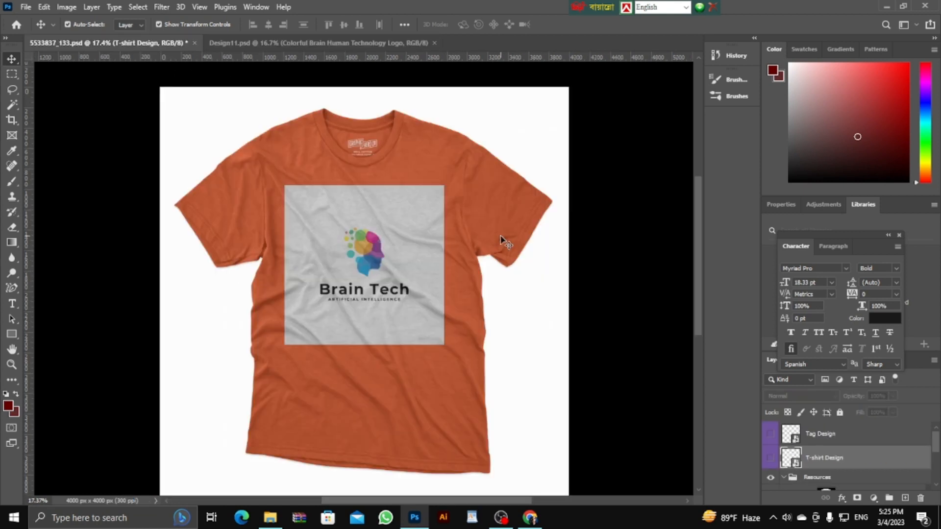
Examine the logo and its background square on the shirt up close, comparing it with the Design11.psd artwork.
left_click(12, 364)
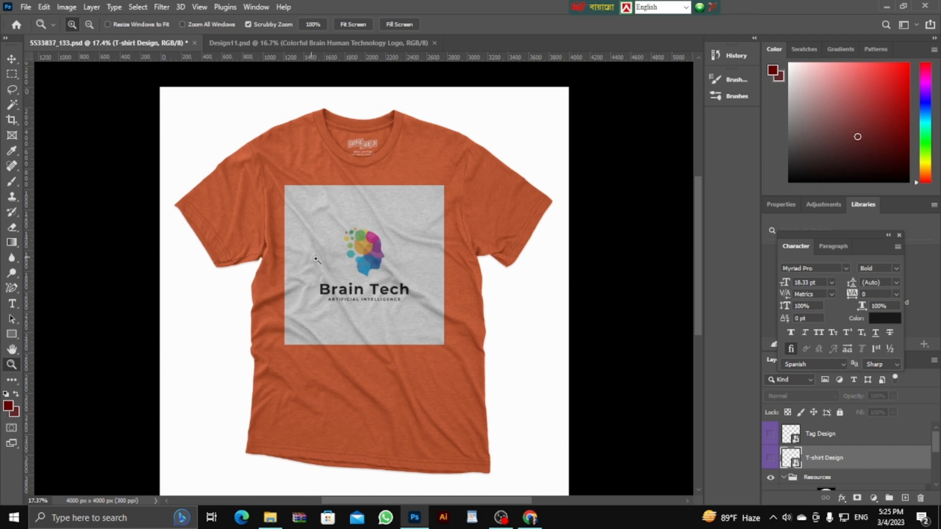
left_click_drag(341, 261, 360, 299)
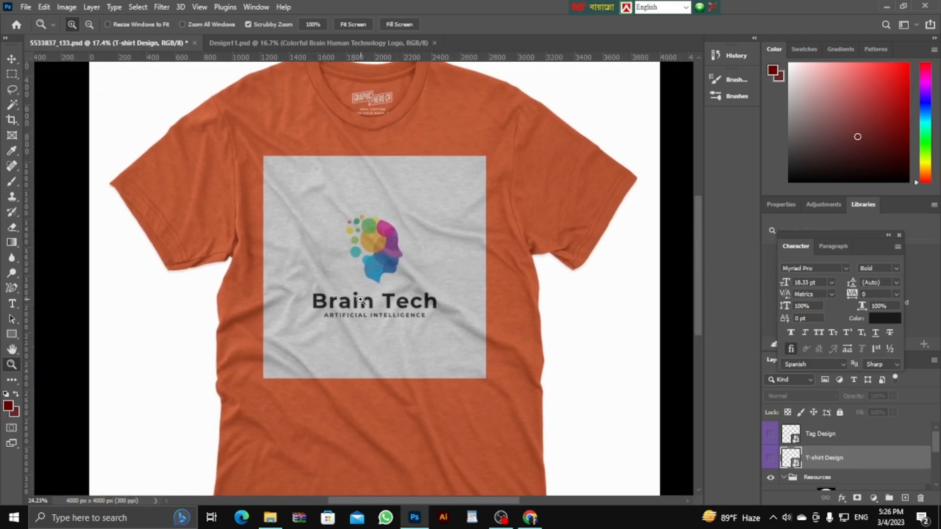
left_click(291, 43)
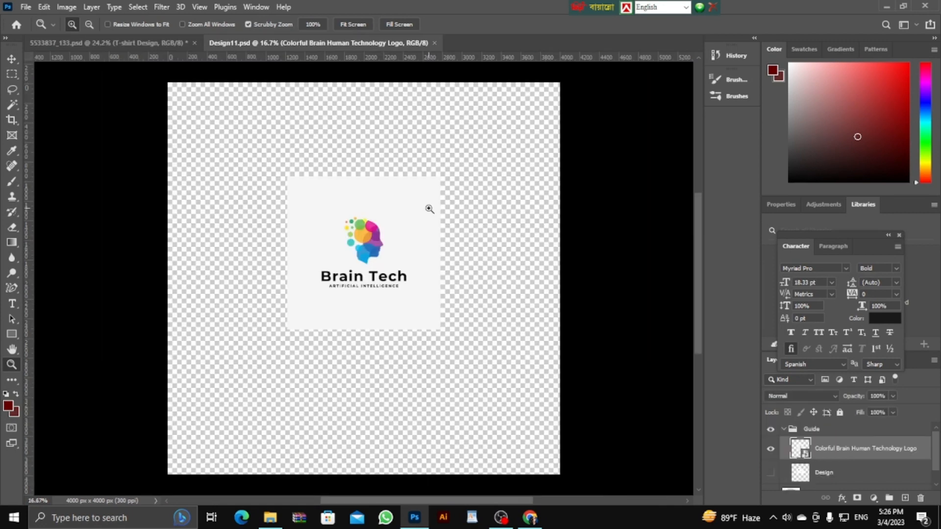
key("v")
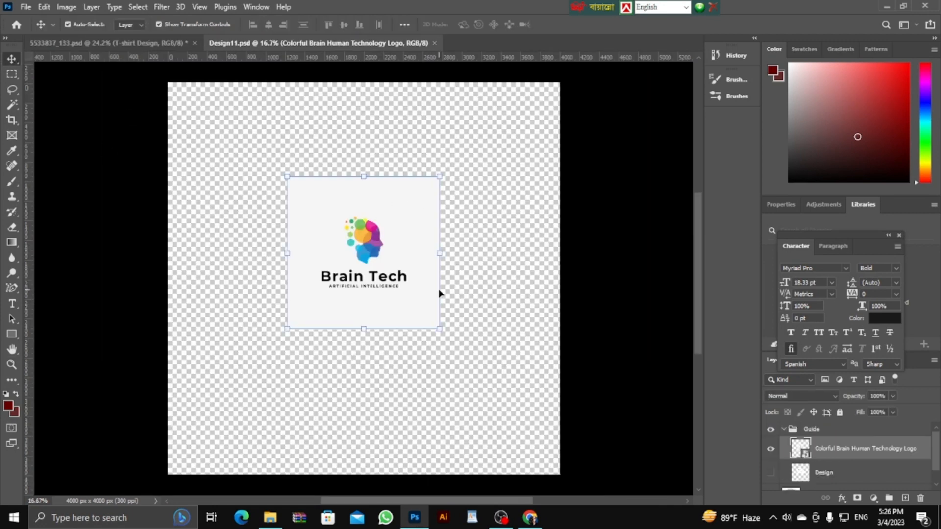
left_click(105, 43)
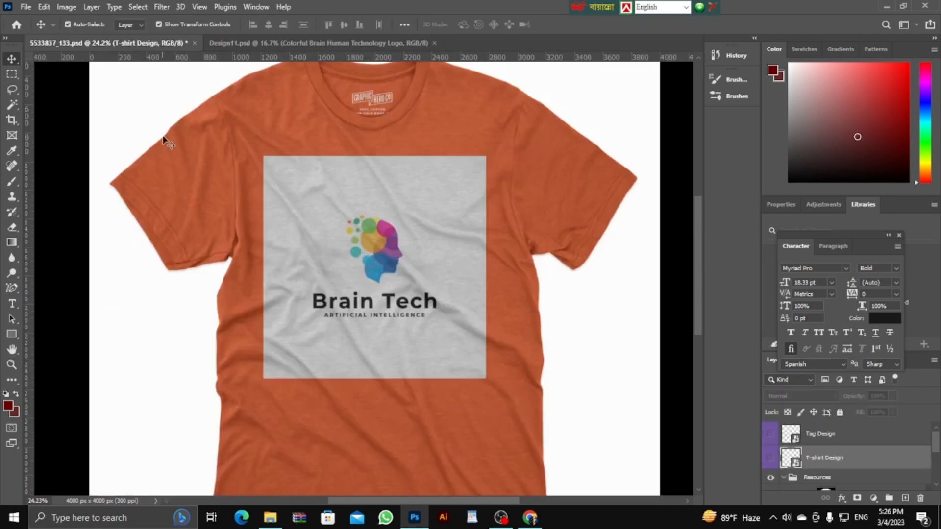
Fade the logo layer's light background in Design11.psd using Blend If, splitting This Layer's white slider to 190/255.
left_click(328, 43)
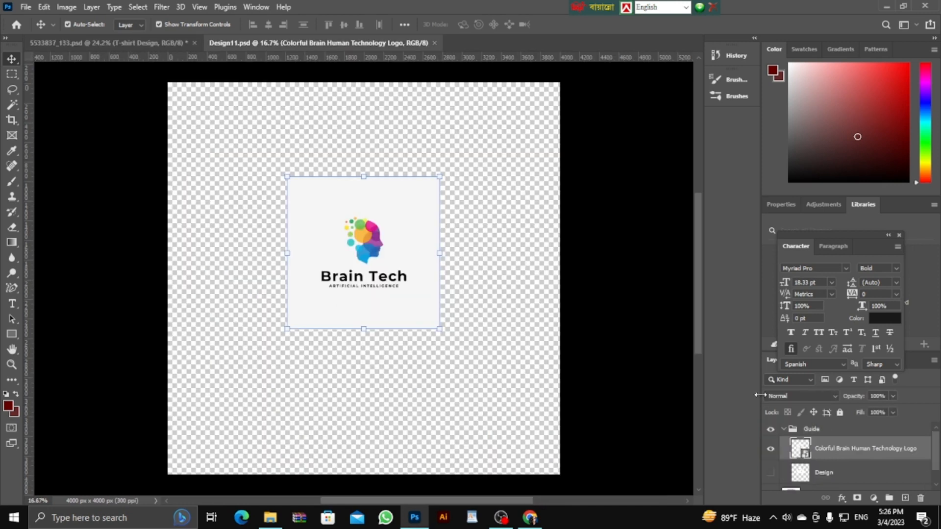
right_click(844, 449)
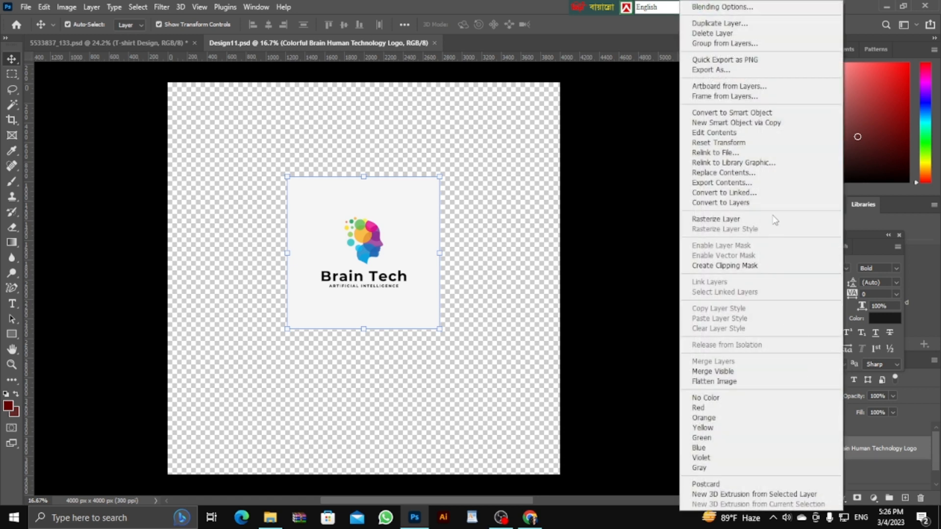
left_click(706, 7)
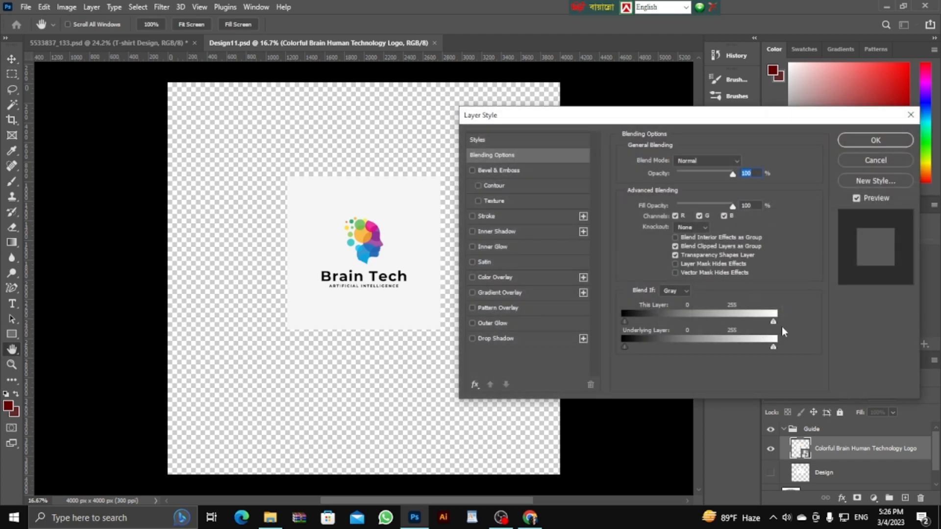
key("alt")
mouse_move(771, 322)
left_mouse_down()
mouse_move(703, 320)
mouse_move(772, 322)
left_mouse_up()
left_click_drag(771, 321, 738, 322)
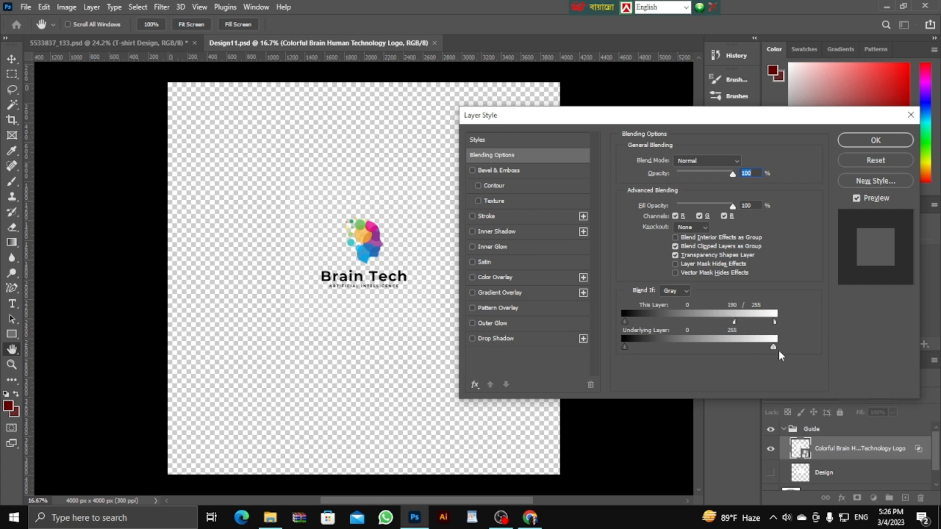
left_click_drag(774, 347, 763, 348)
left_click(875, 141)
key("v")
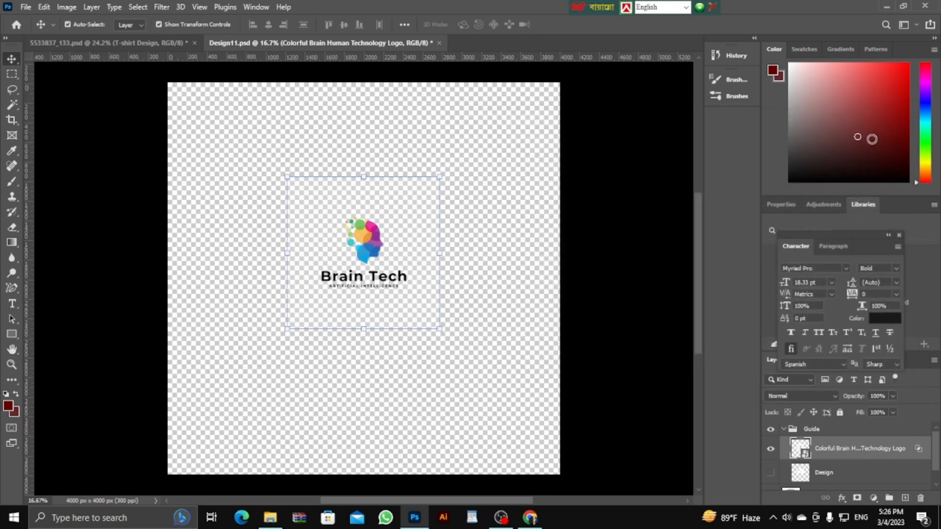
Save Design11.psd and check the faded logo background on the T-shirt mockup.
key("ctrl+s")
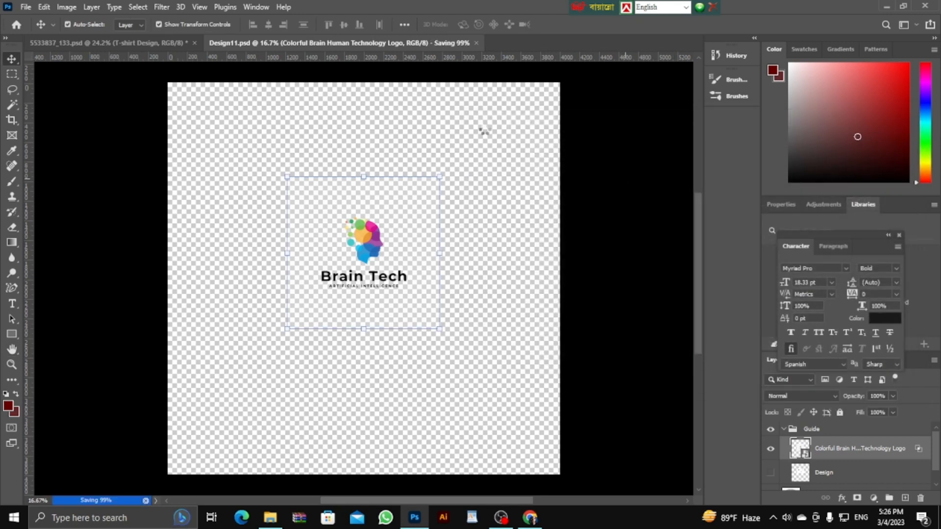
left_click(146, 46)
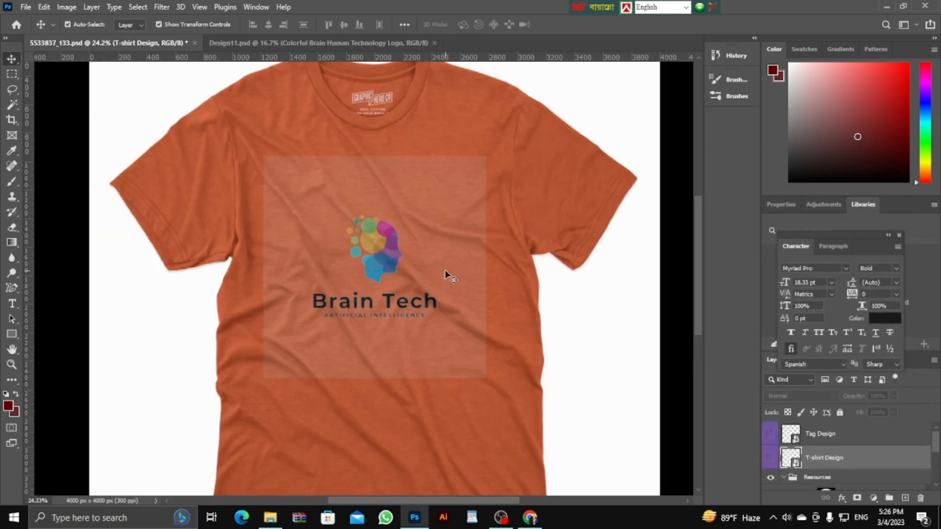
left_click(11, 364)
left_click_drag(299, 287, 318, 298)
Delete the Colorful Brain Human Technology Logo layer from Design11.psd.
left_click(353, 43)
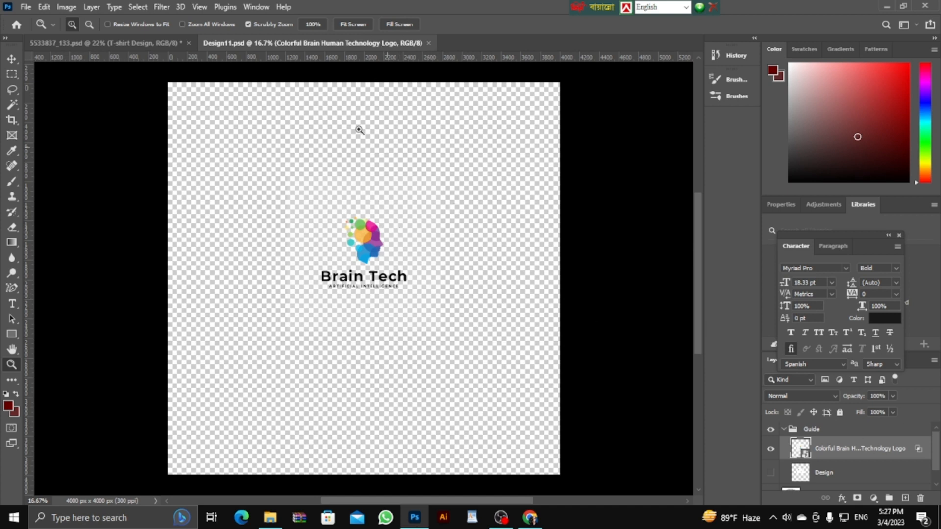
left_click(13, 59)
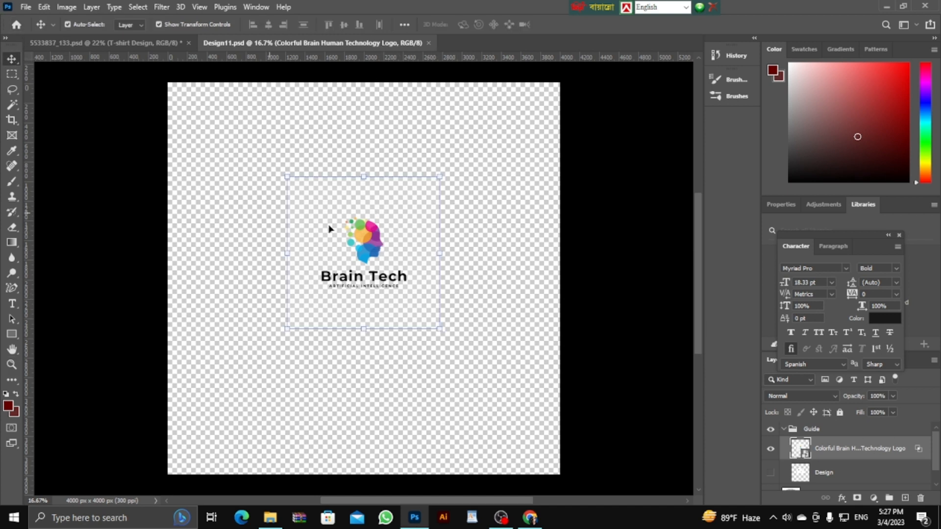
key("Delete")
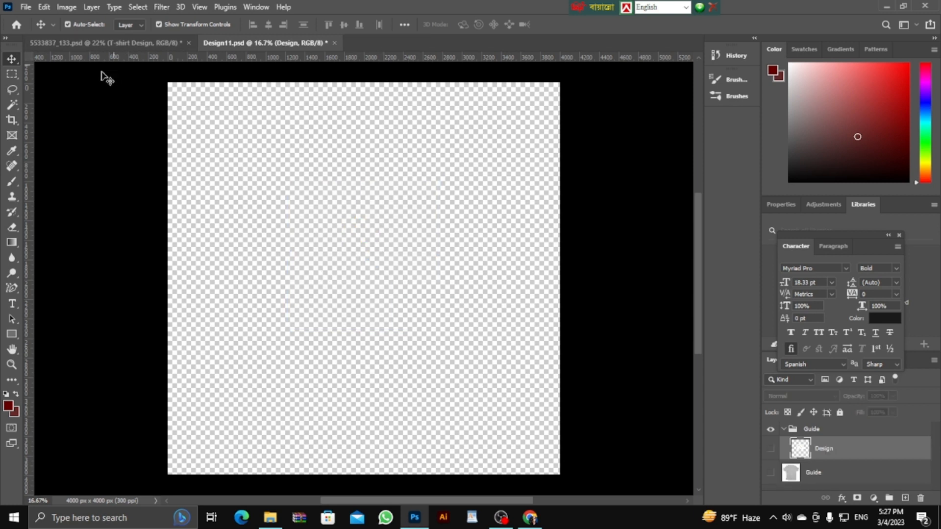
Add the text "GR" to the upper middle of the Design11.psd canvas.
left_click(17, 304)
left_click(16, 303)
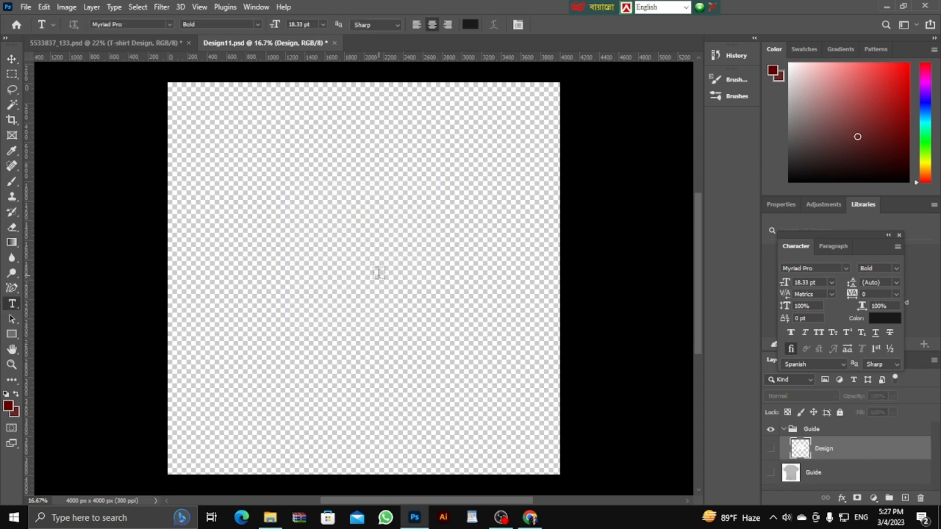
key("r")
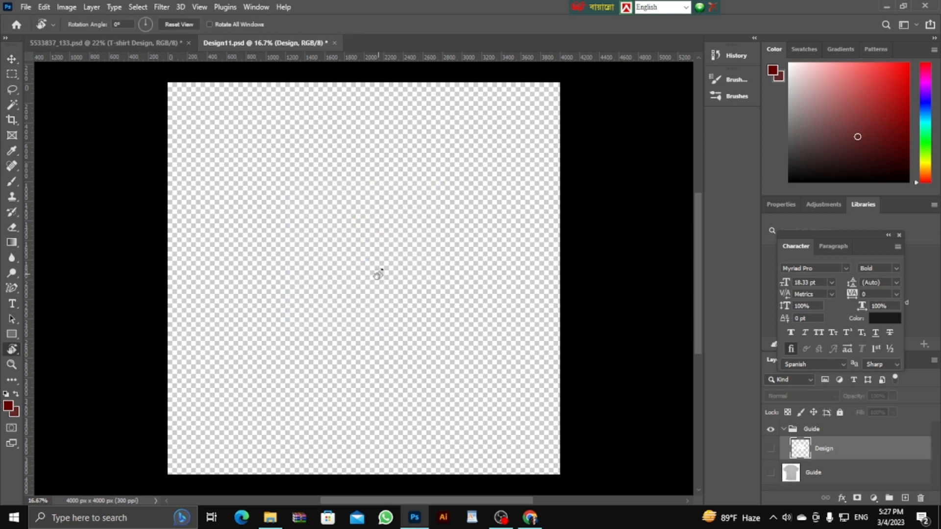
left_click(13, 300)
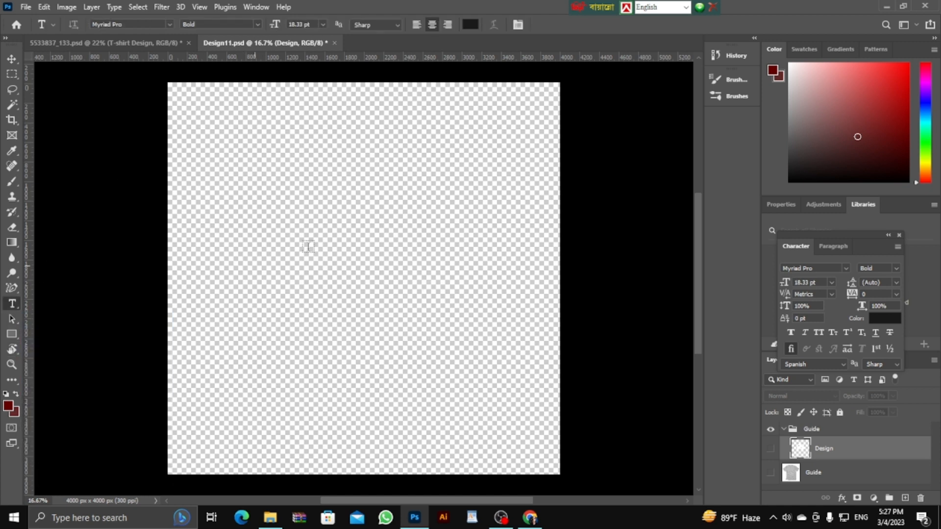
left_click(343, 237)
key("BackSpace")
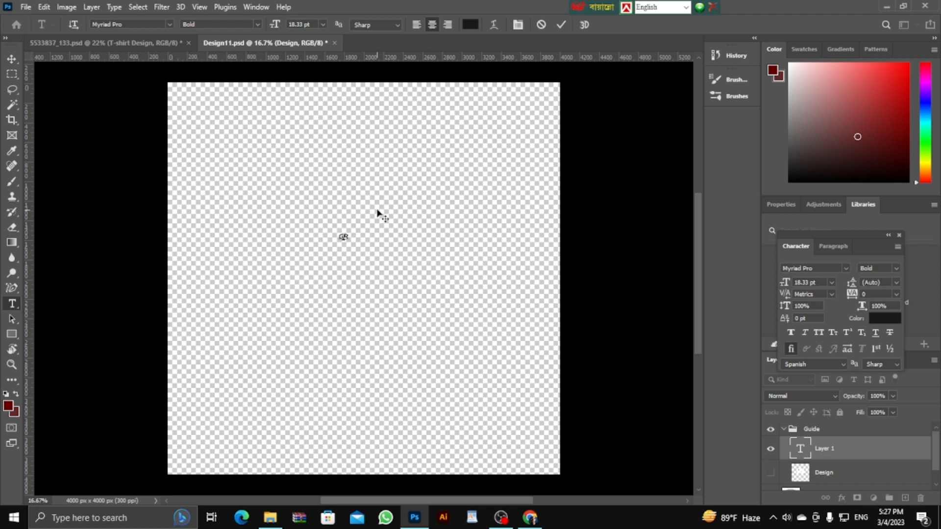
left_click(313, 236)
Set the GR text's font size to 72 pt and commit the text.
left_click(323, 25)
left_click(314, 157)
double_click(315, 235)
left_click(322, 25)
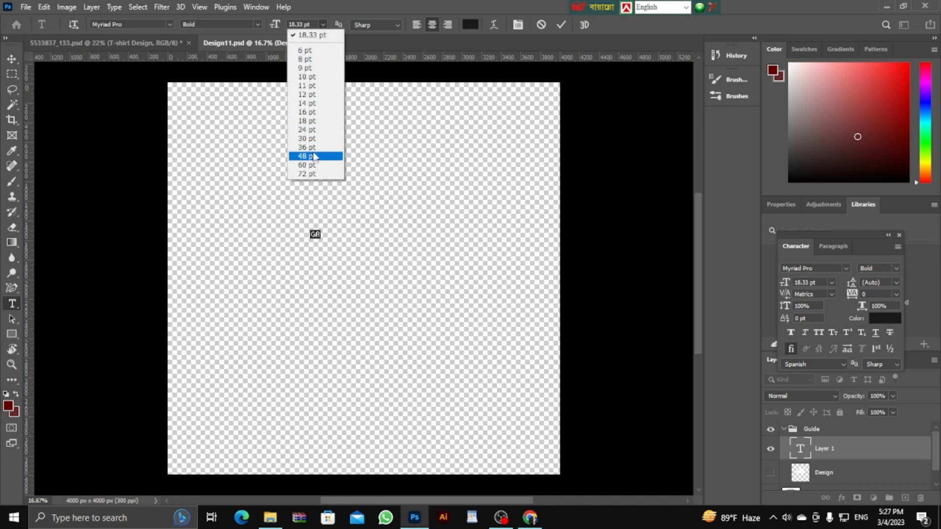
left_click(308, 156)
left_click(322, 24)
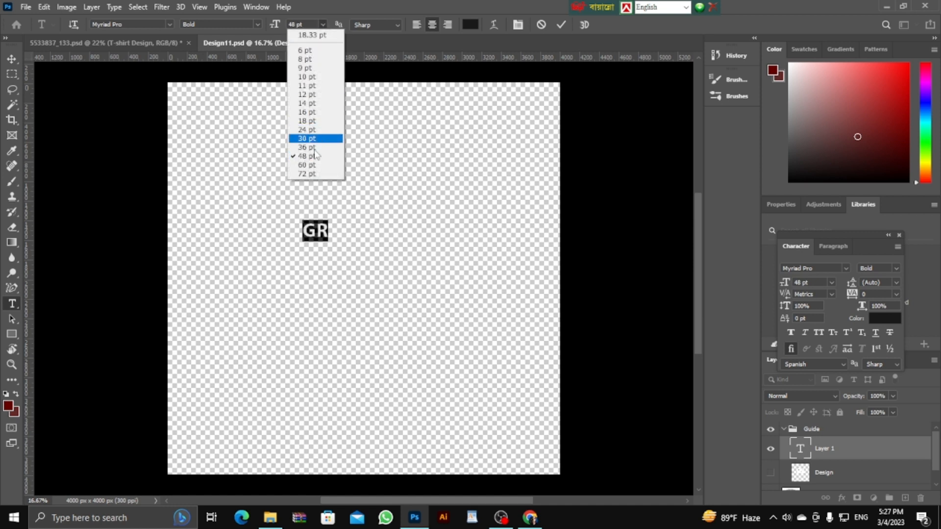
left_click(314, 177)
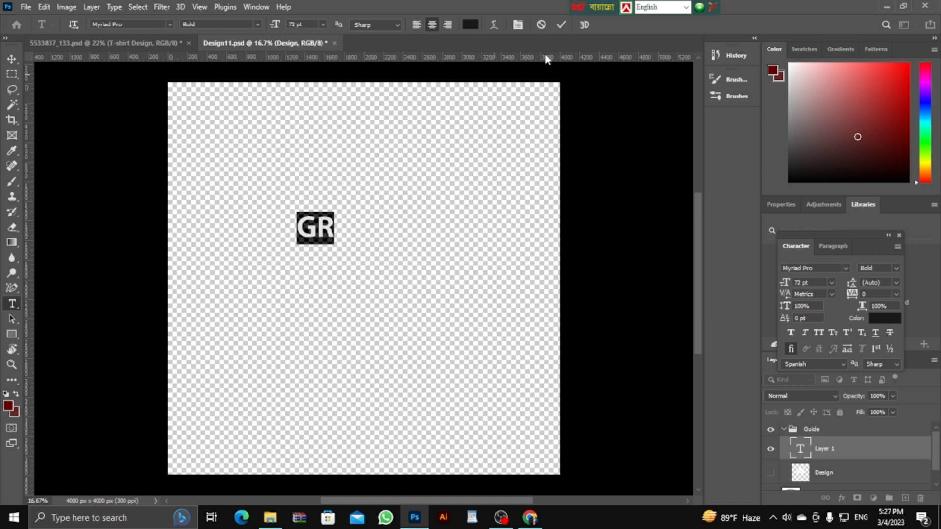
left_click(560, 24)
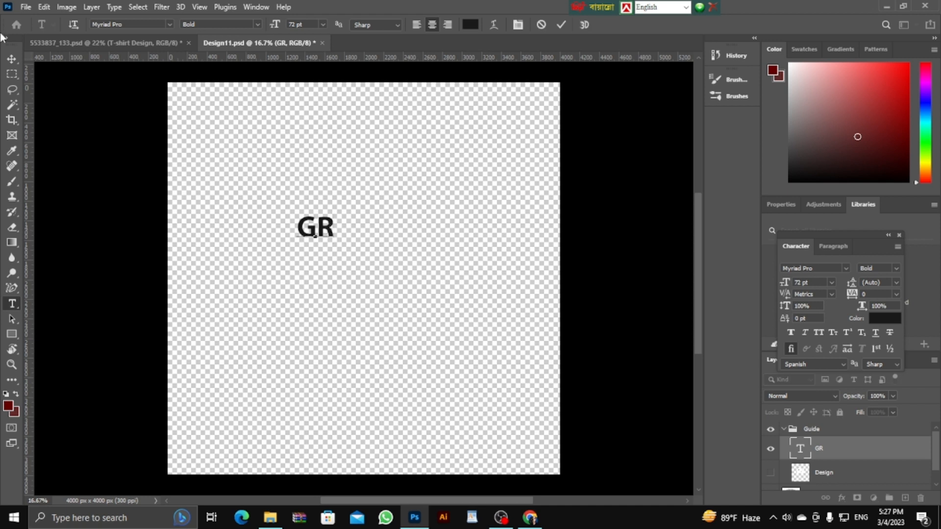
Scale the GR text up to about 404% and center it horizontally over the chest area.
left_click(12, 59)
left_click_drag(333, 242, 436, 301)
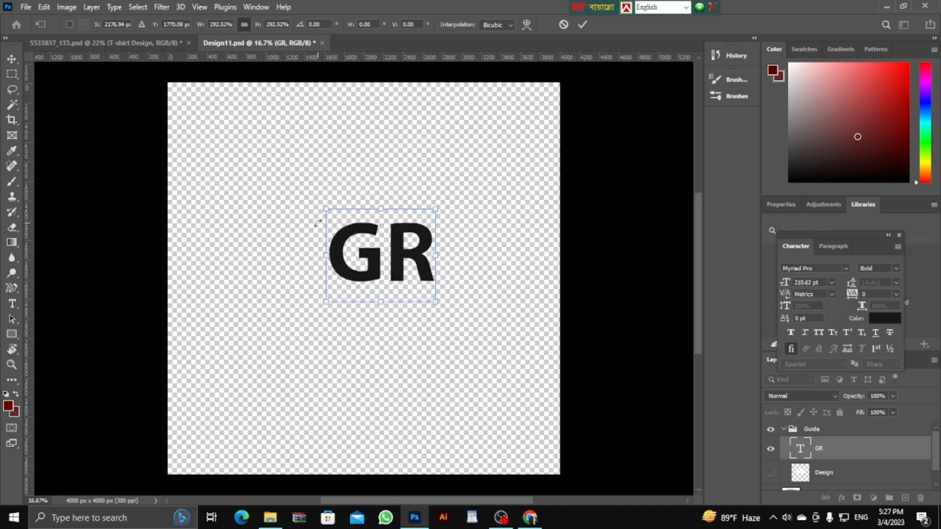
left_click_drag(323, 206, 284, 173)
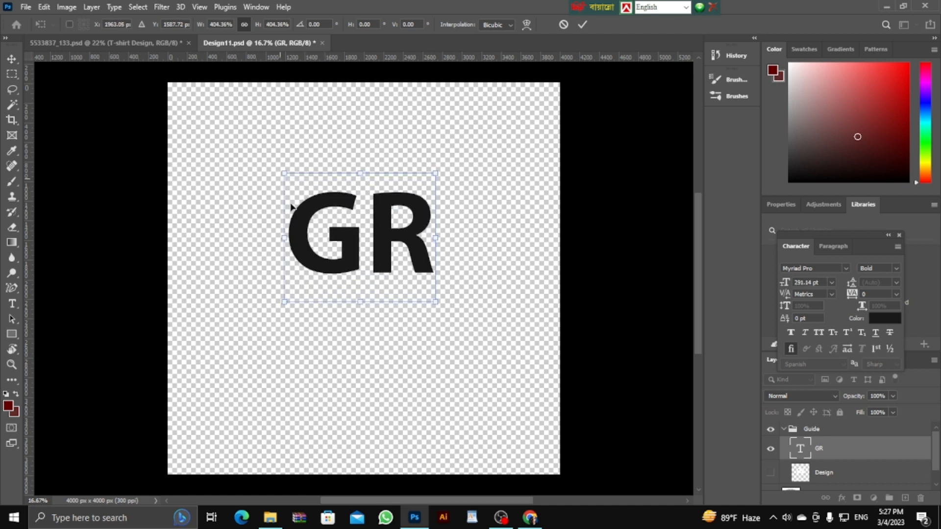
left_click_drag(358, 230, 367, 245)
scroll(851, 480, "down", 1)
scroll(850, 480, "up", 1)
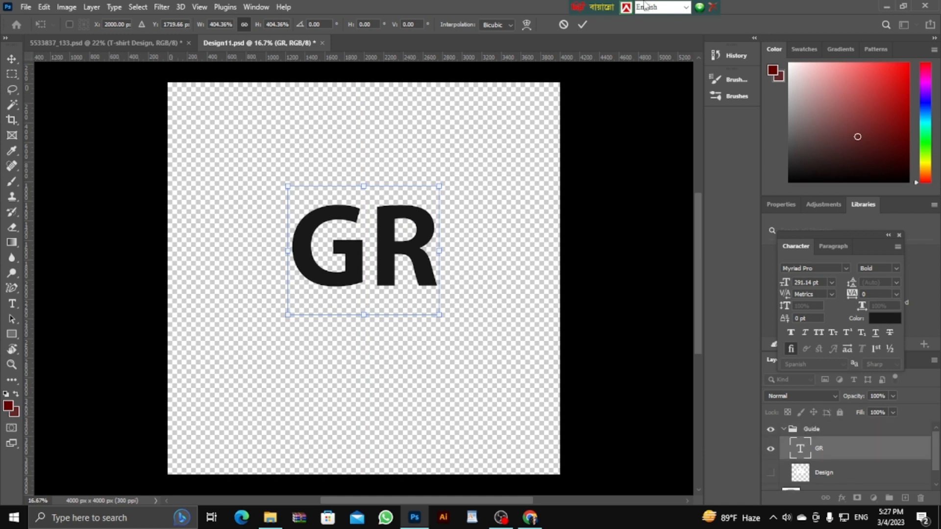
left_click(583, 25)
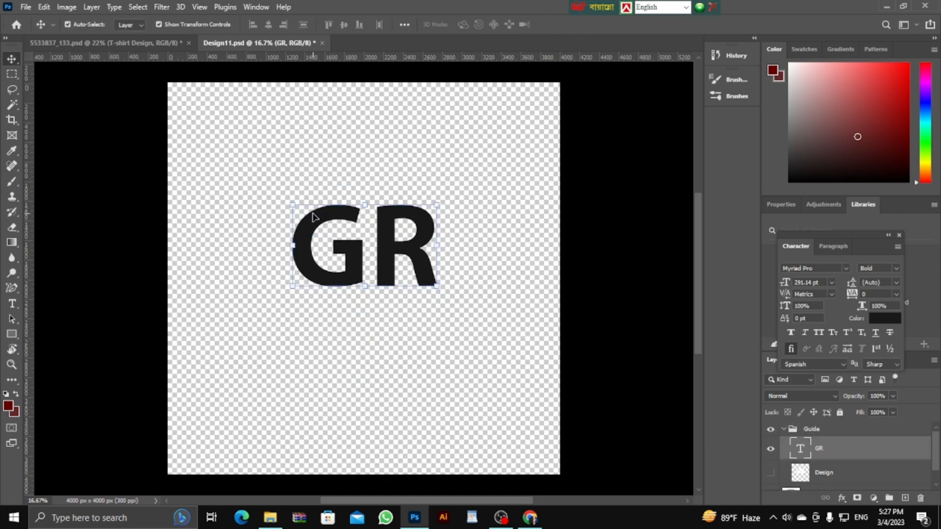
Save Design11.psd and examine the GR text on the updated T-shirt mockup, comparing it with the source artwork.
key("ctrl+s")
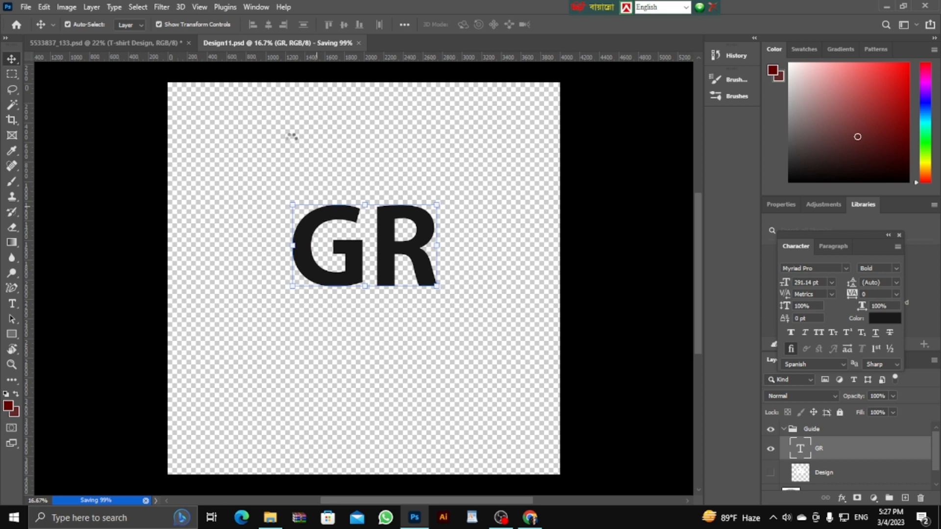
left_click(163, 46)
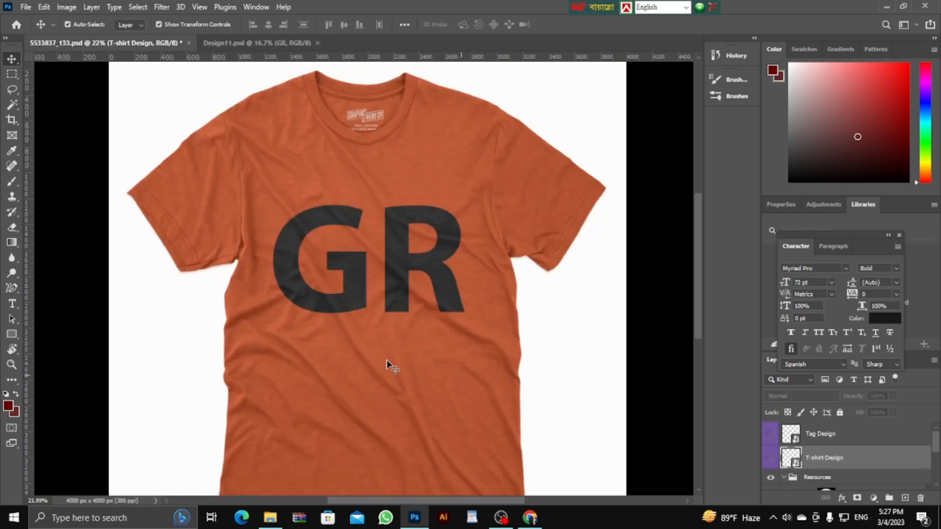
left_click(12, 364)
left_click_drag(381, 373, 354, 347)
scroll(400, 279, "down", 2)
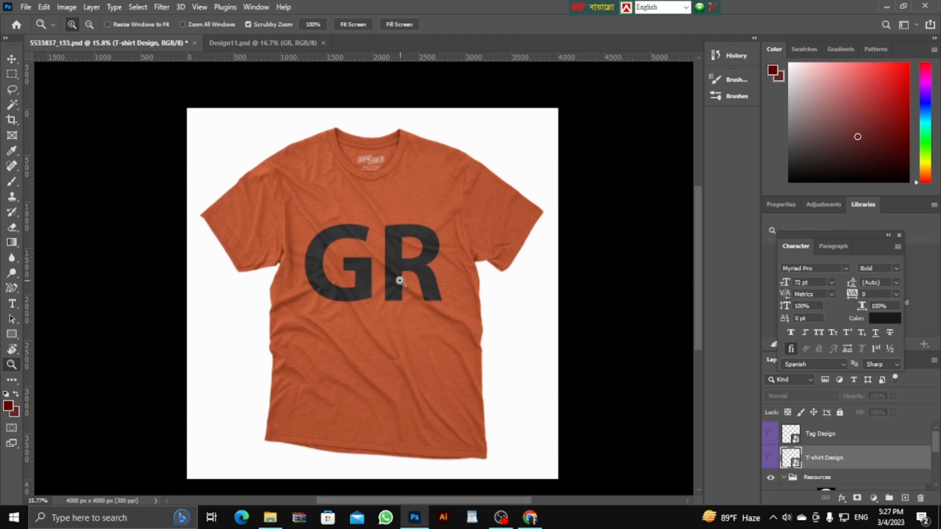
left_click_drag(351, 251, 366, 326)
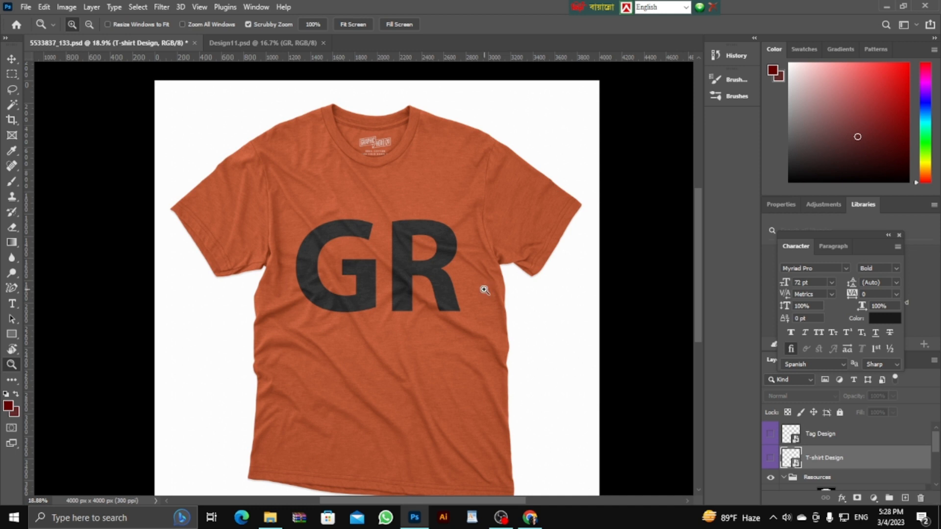
left_click(263, 43)
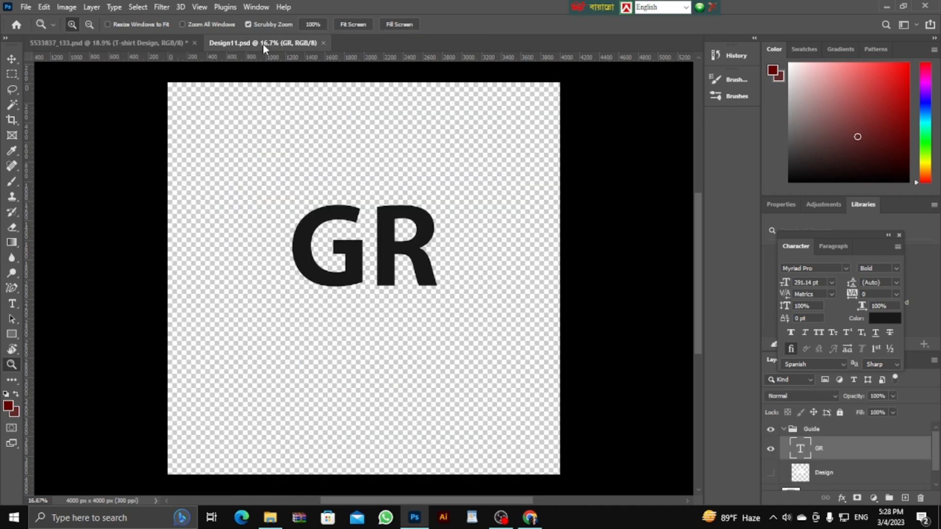
left_click(142, 44)
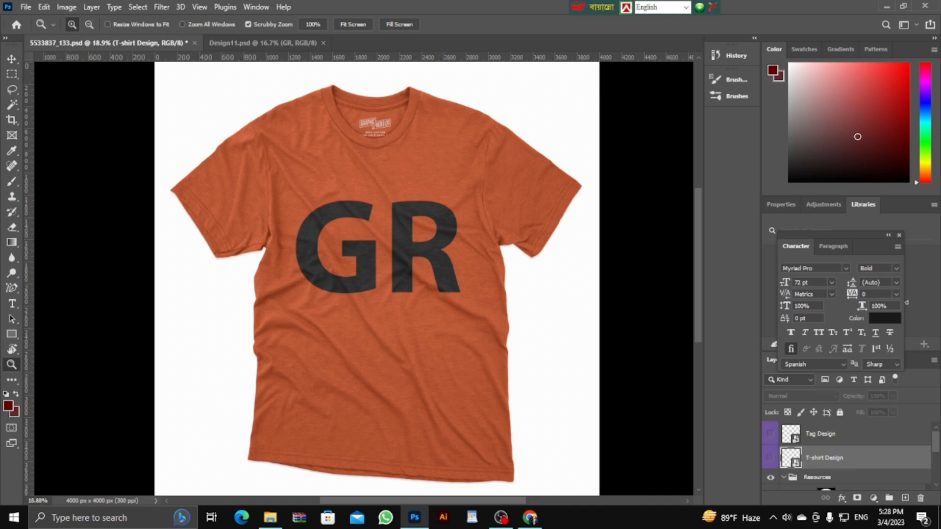
Switch to Freepik in Chrome, close the tee mockup's details, and look through the T-shirt Mockup results on page 2.
left_click(529, 518)
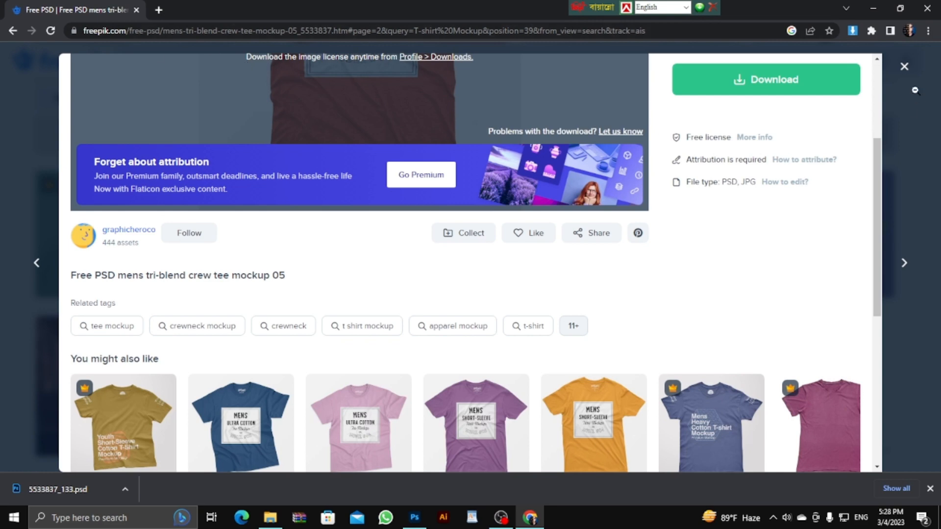
left_click(903, 67)
scroll(495, 292, "down", 3)
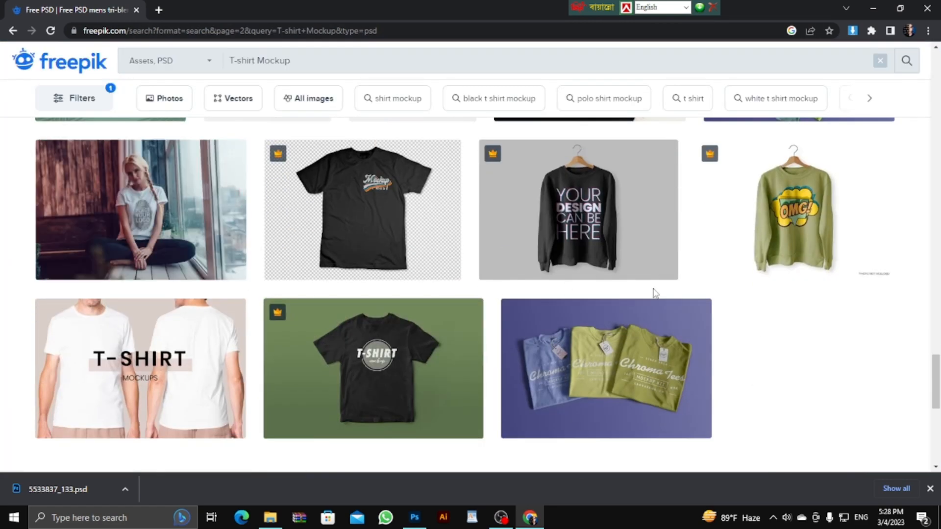
scroll(781, 289, "down", 3)
scroll(790, 181, "up", 5)
scroll(519, 448, "down", 4)
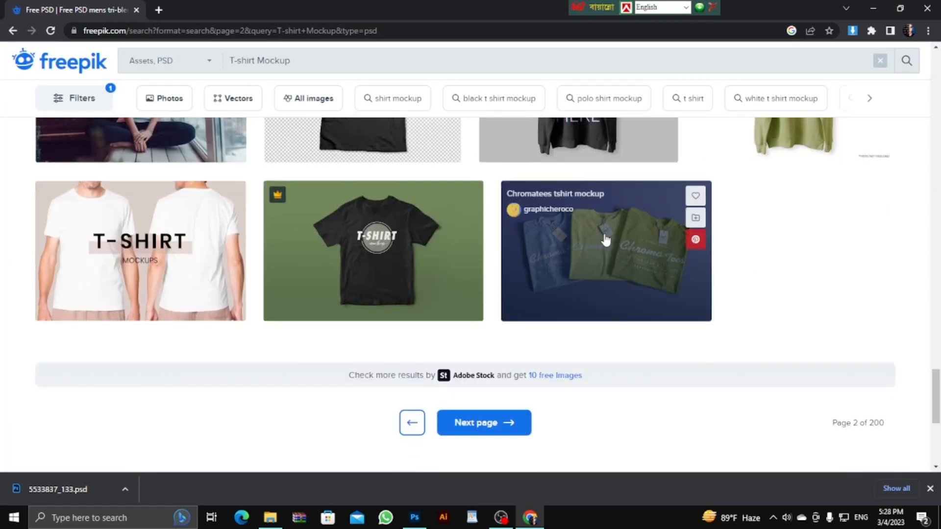
Go to page 3 of the T-shirt Mockup results and look through the available mockups.
left_click(493, 424)
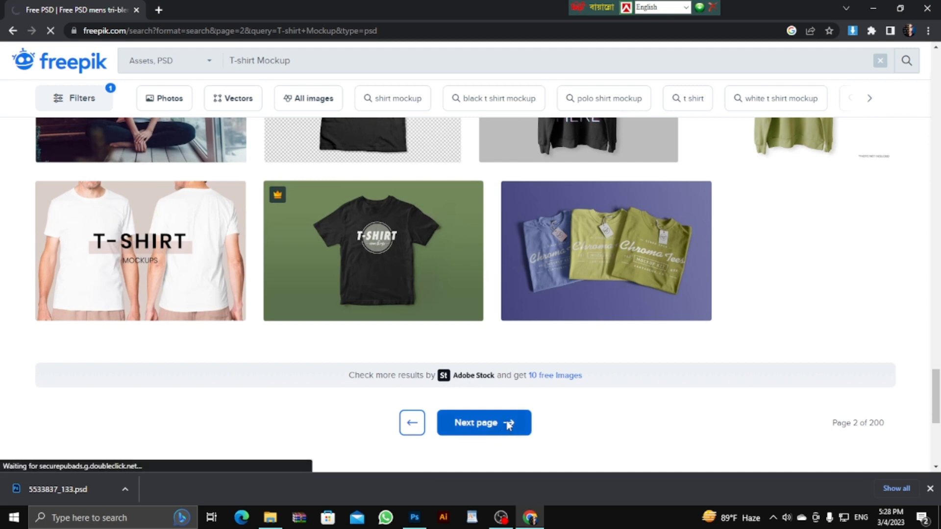
scroll(491, 392, "down", 1)
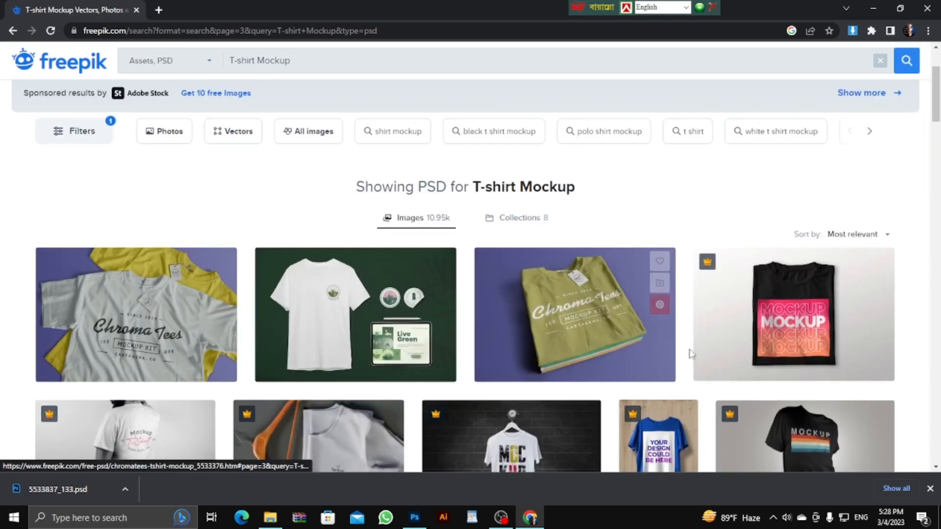
scroll(925, 333, "down", 2)
scroll(567, 212, "down", 2)
scroll(78, 245, "down", 5)
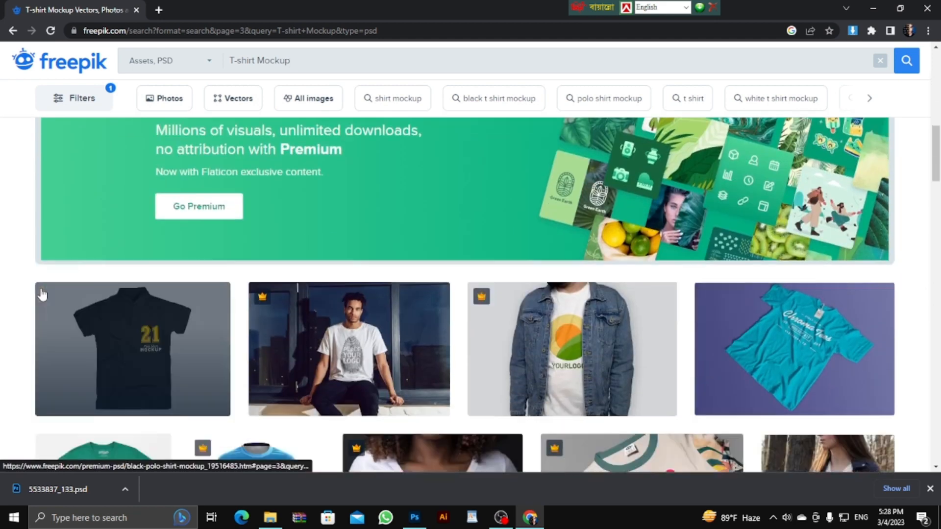
scroll(722, 298, "down", 1)
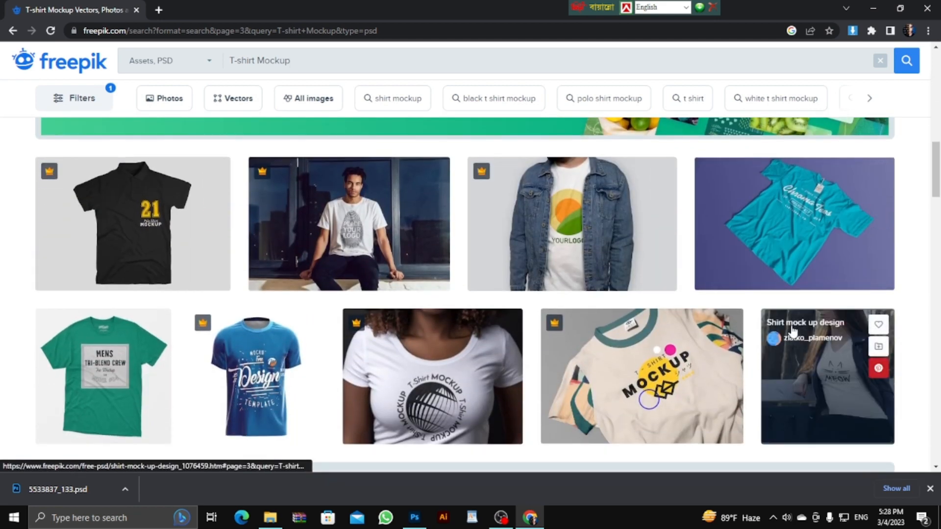
View the details of the free teal chromatees T-shirt mockup, close them, and look through the remaining mockups on page 3.
left_click(800, 244)
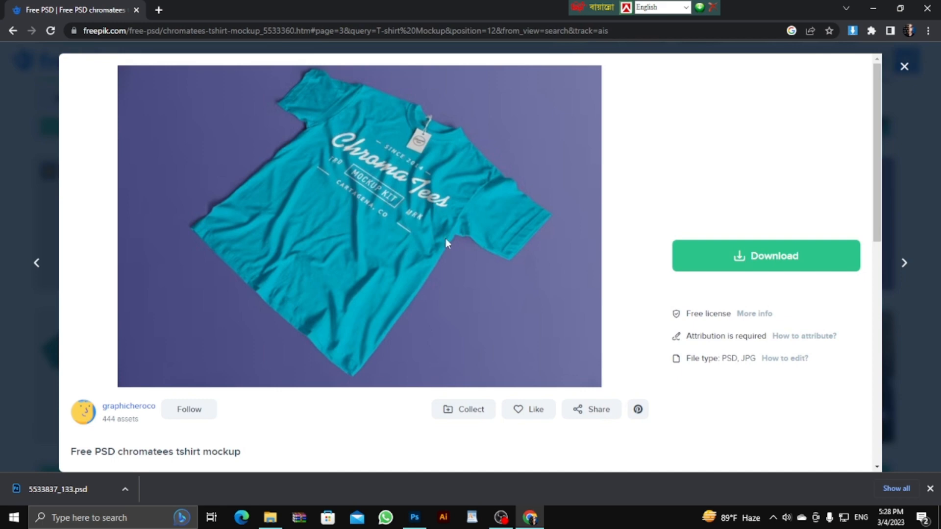
left_click(904, 66)
scroll(561, 332, "down", 6)
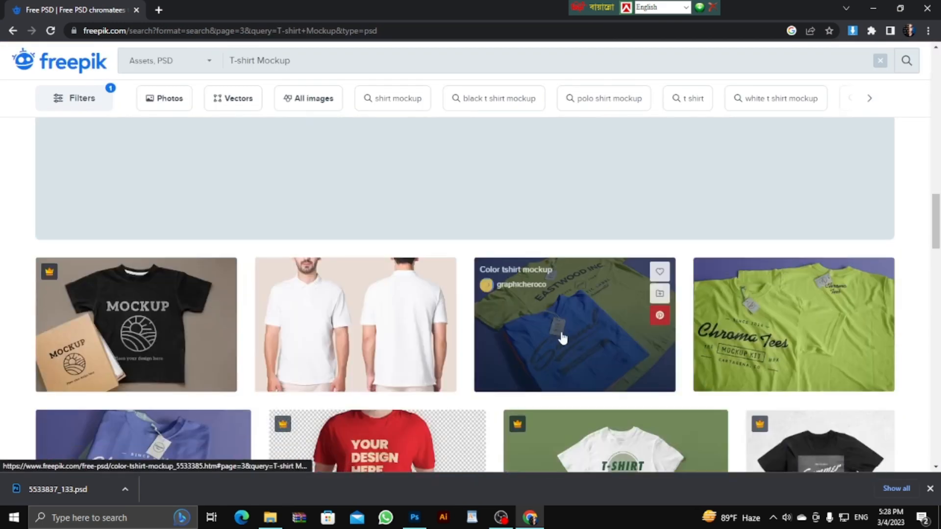
scroll(562, 338, "down", 3)
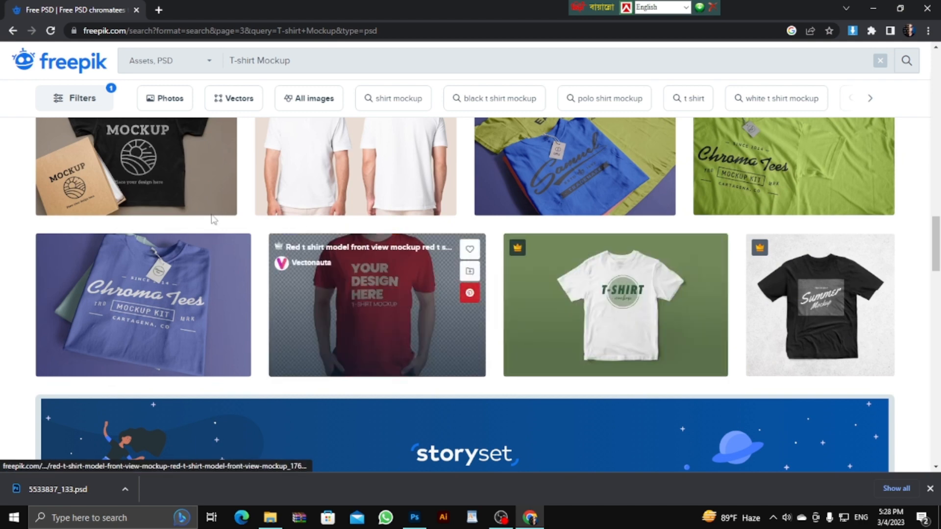
scroll(385, 283, "down", 1)
scroll(385, 283, "down", 7)
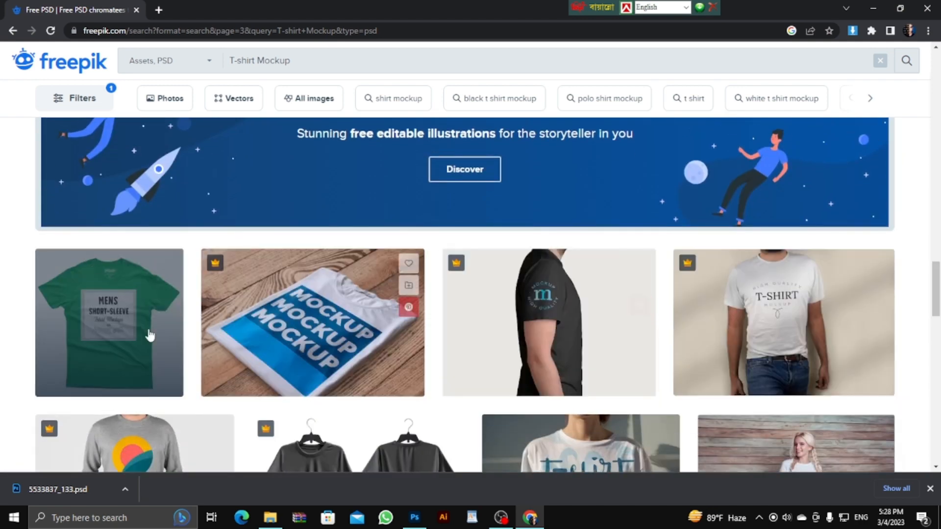
scroll(776, 372, "down", 3)
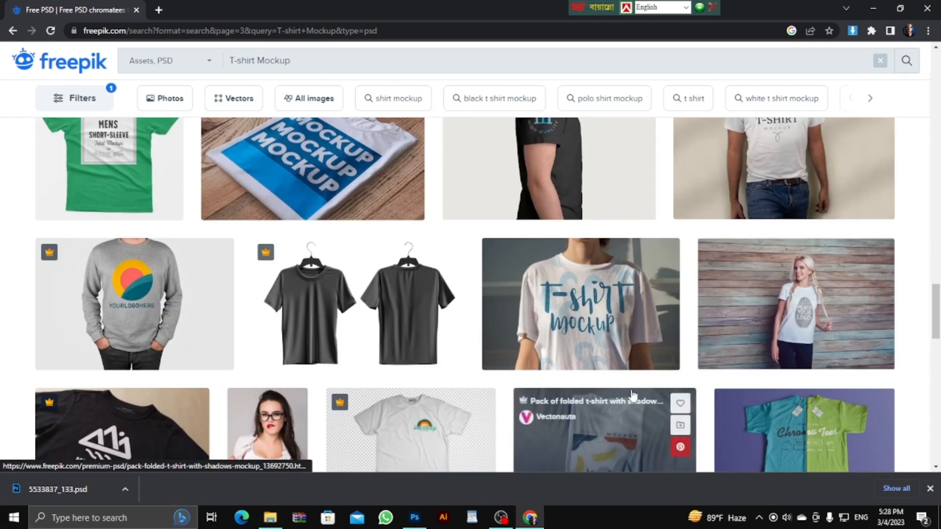
scroll(815, 368, "down", 3)
scroll(733, 385, "down", 3)
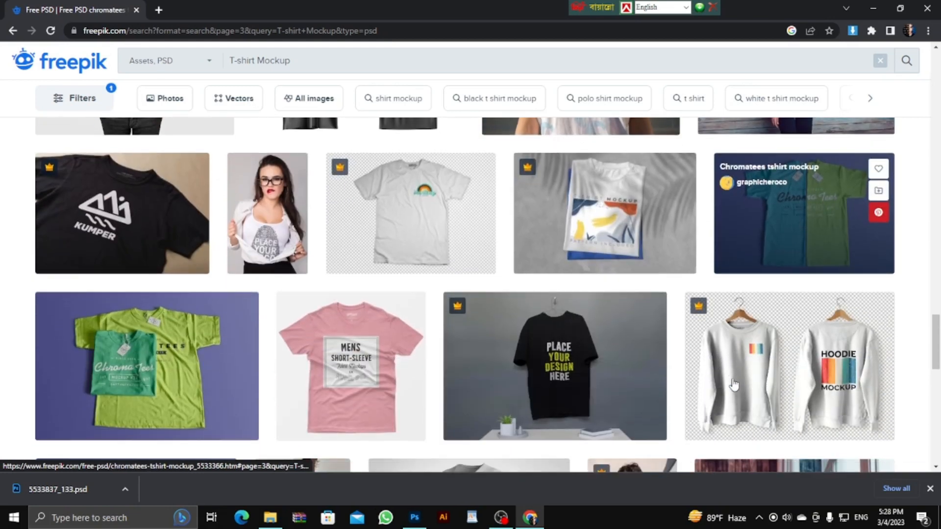
scroll(734, 385, "down", 3)
scroll(736, 382, "down", 4)
scroll(760, 315, "up", 3)
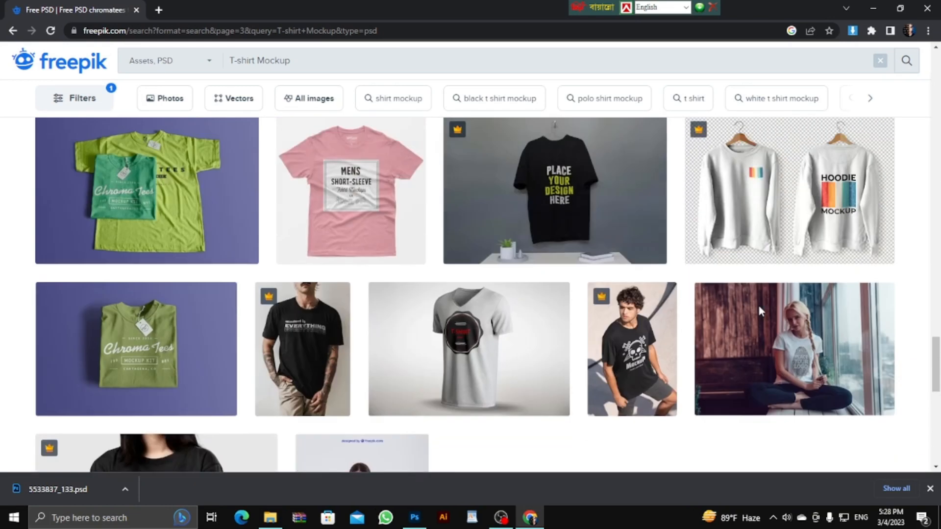
scroll(836, 244, "down", 2)
scroll(342, 372, "down", 3)
scroll(539, 294, "down", 2)
Go to page 4 of the T-shirt Mockup results and look through the available mockups.
left_click(485, 376)
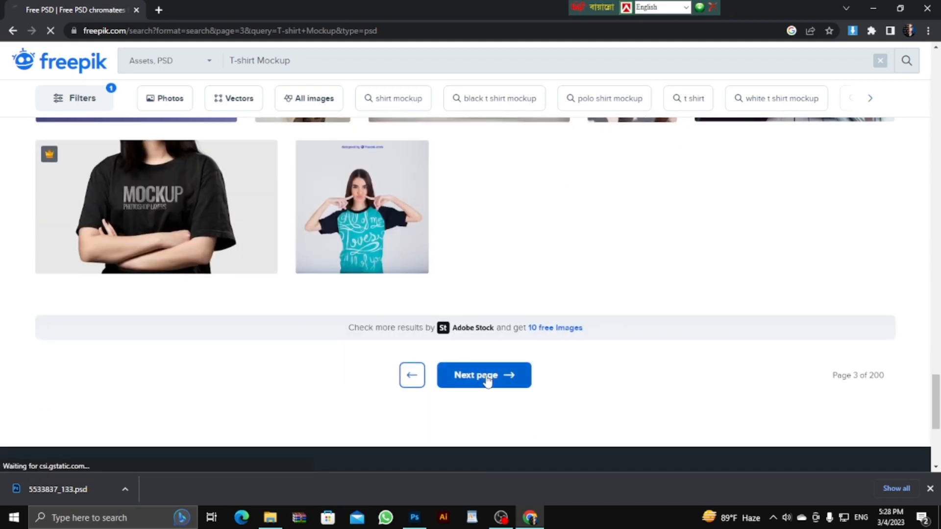
scroll(539, 333, "down", 10)
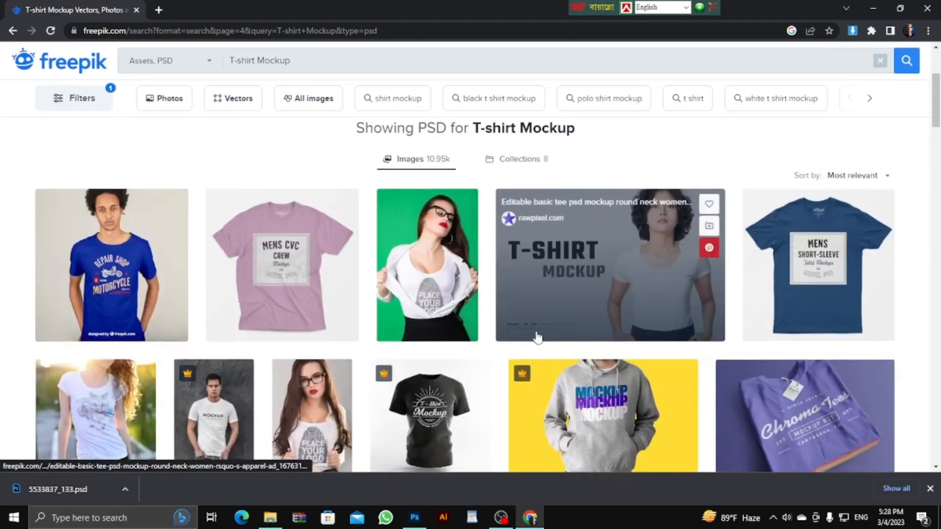
scroll(495, 353, "down", 15)
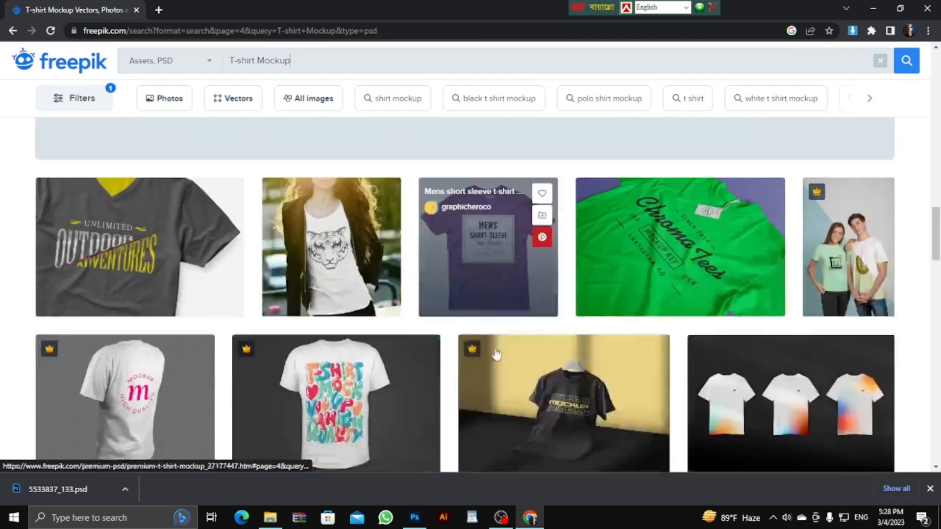
scroll(725, 357, "down", 7)
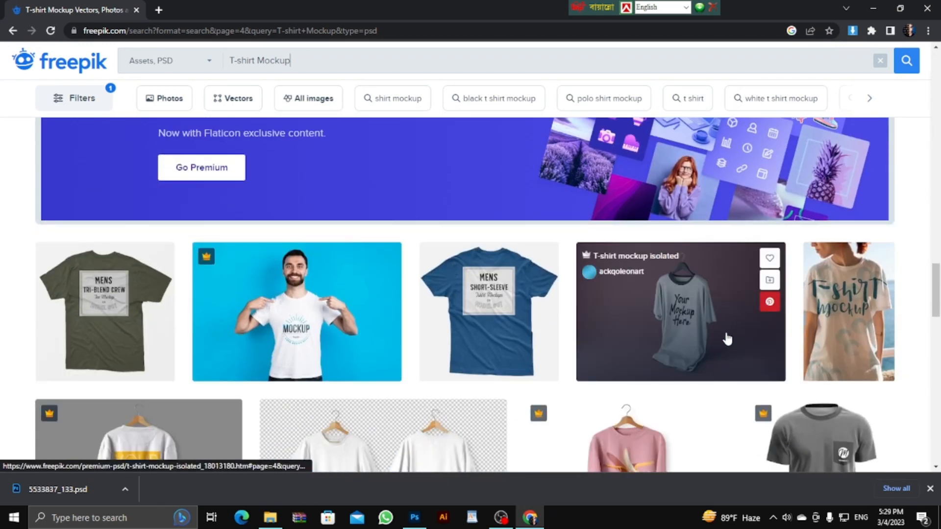
Switch to Photoshop and compare the GR T-shirt mockup in 5533837_133.psd with its source artwork in Design11.psd.
left_click(414, 517)
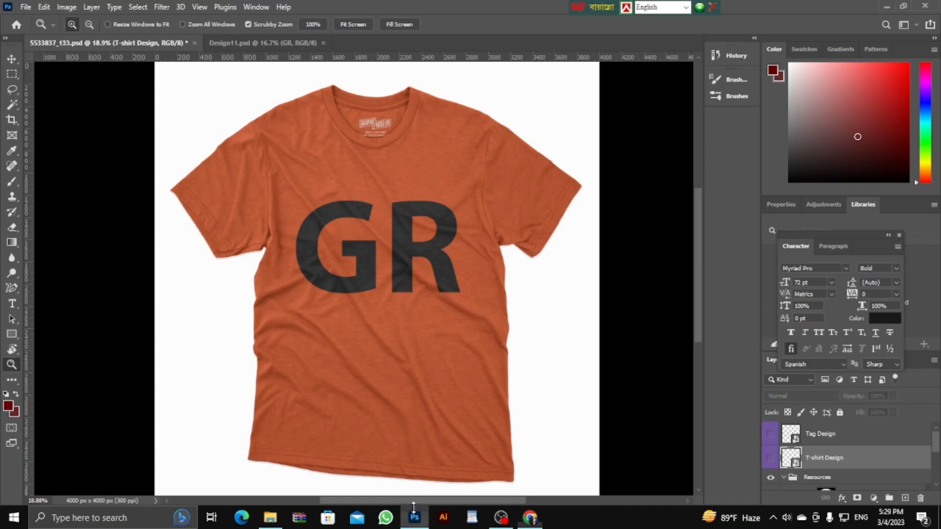
left_click(413, 351, "alt")
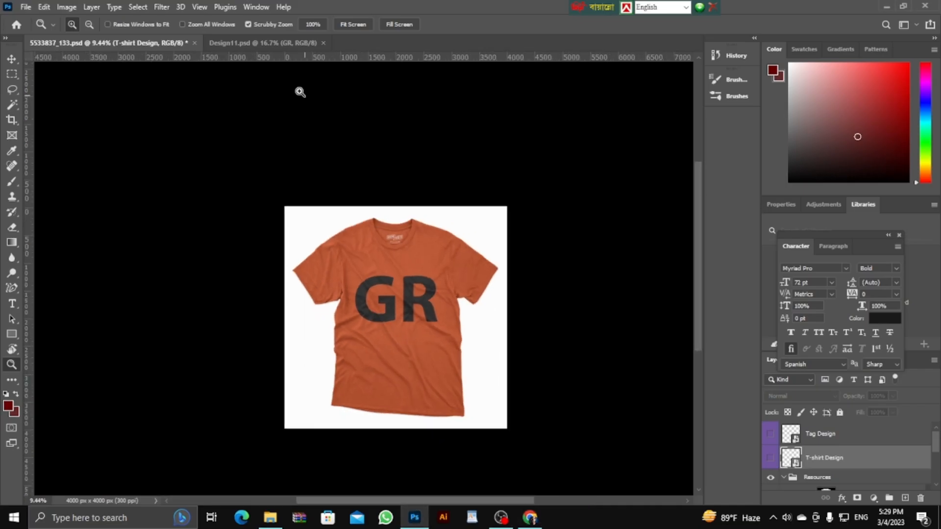
left_click(235, 43)
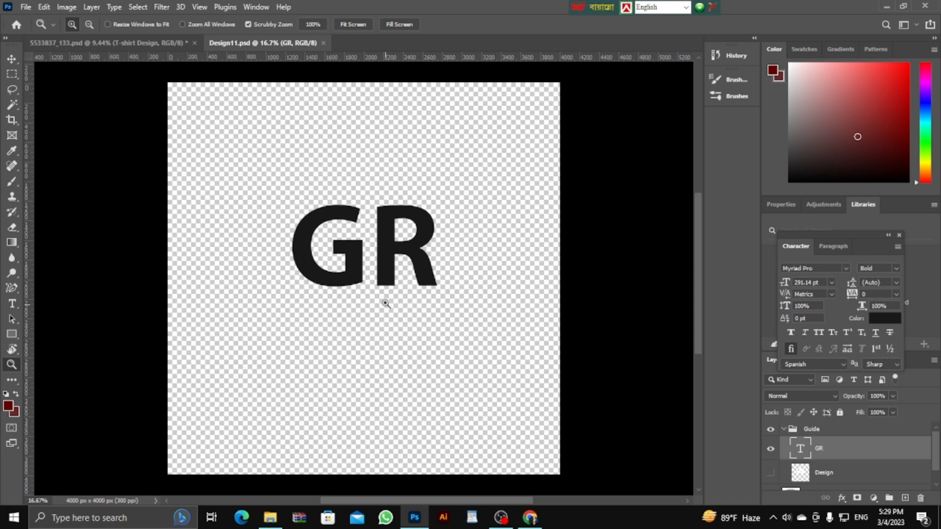
left_click(131, 43)
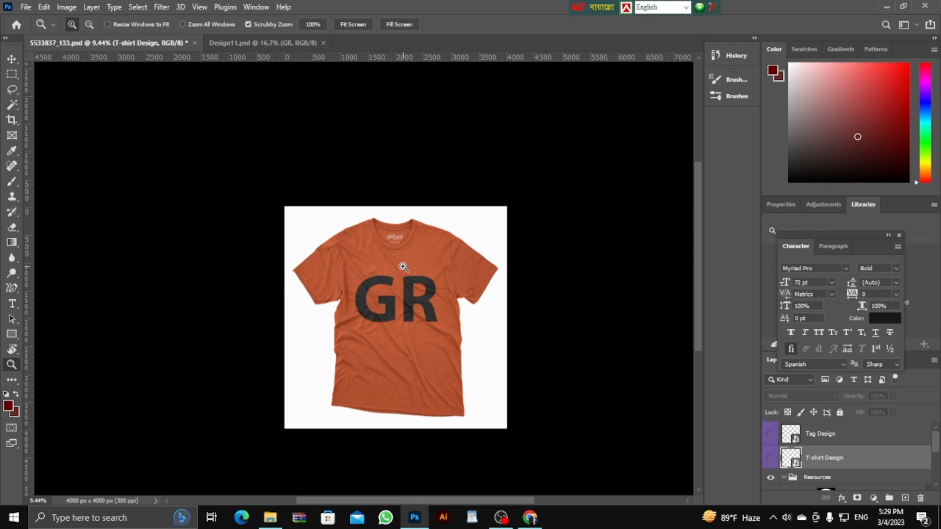
scroll(403, 267, "down", 2)
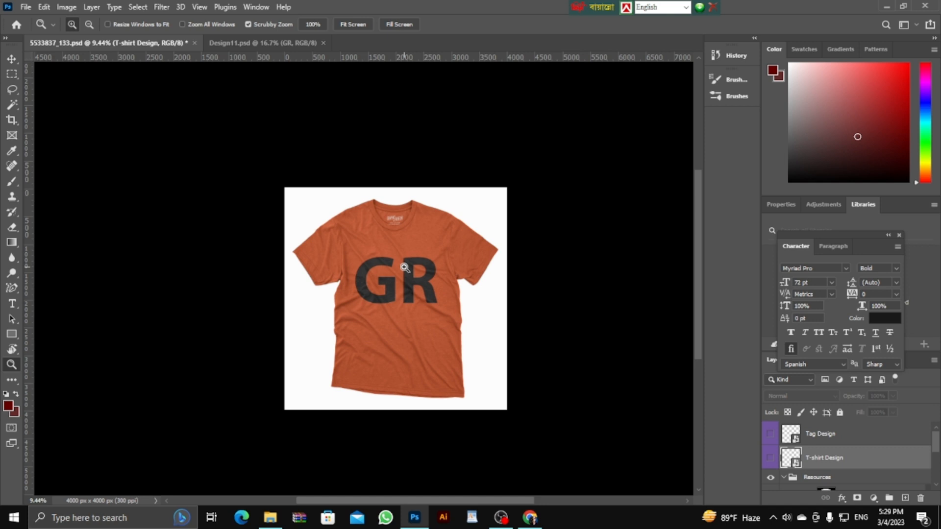
left_click_drag(404, 267, 425, 294)
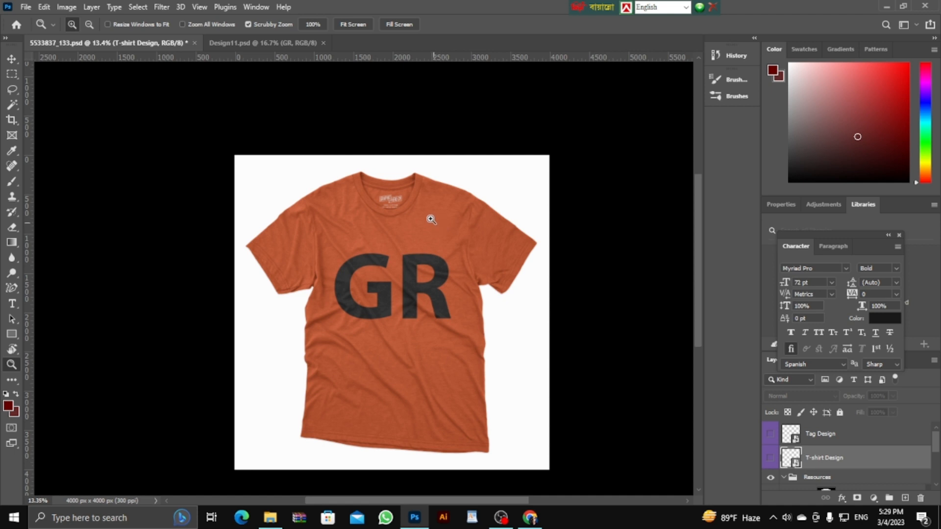
Start saving a copy of 5533837_133.psd to the Downloads folder with PNG as the file format.
left_click(12, 59)
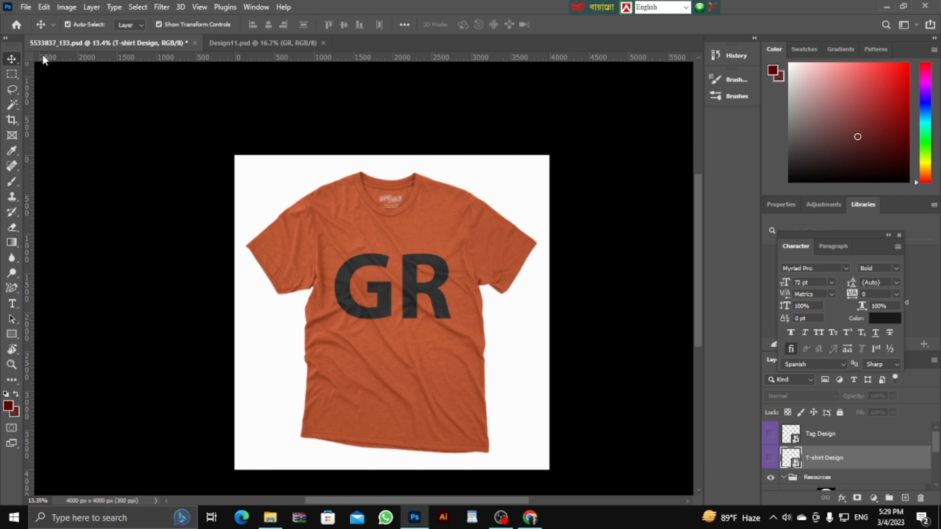
left_click(25, 8)
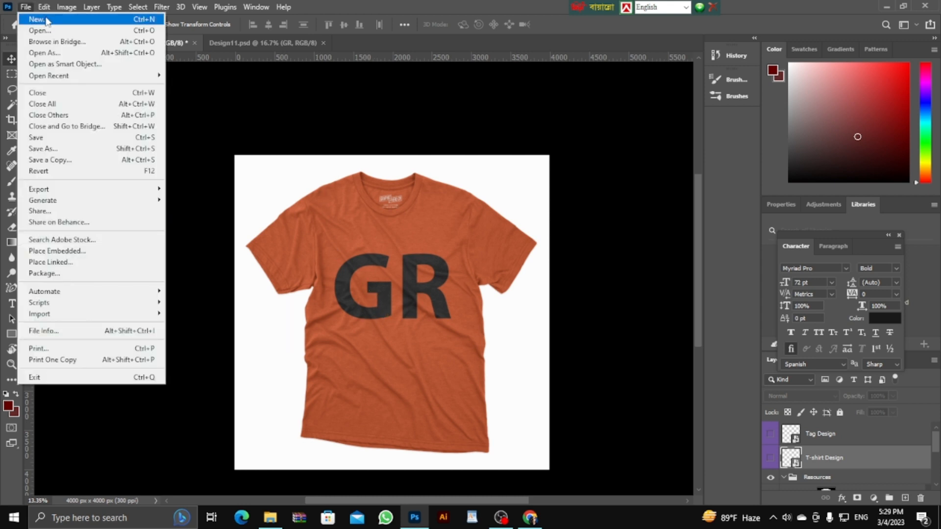
left_click(55, 161)
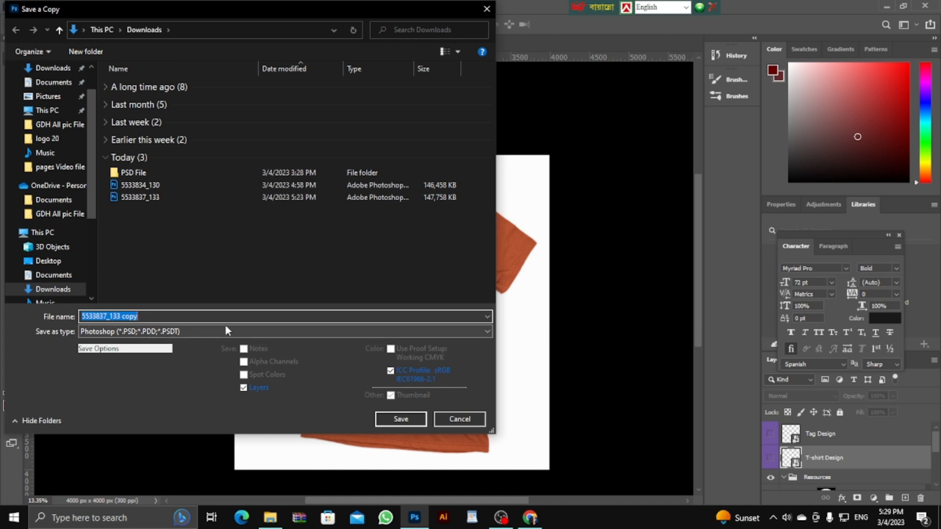
left_click(207, 332)
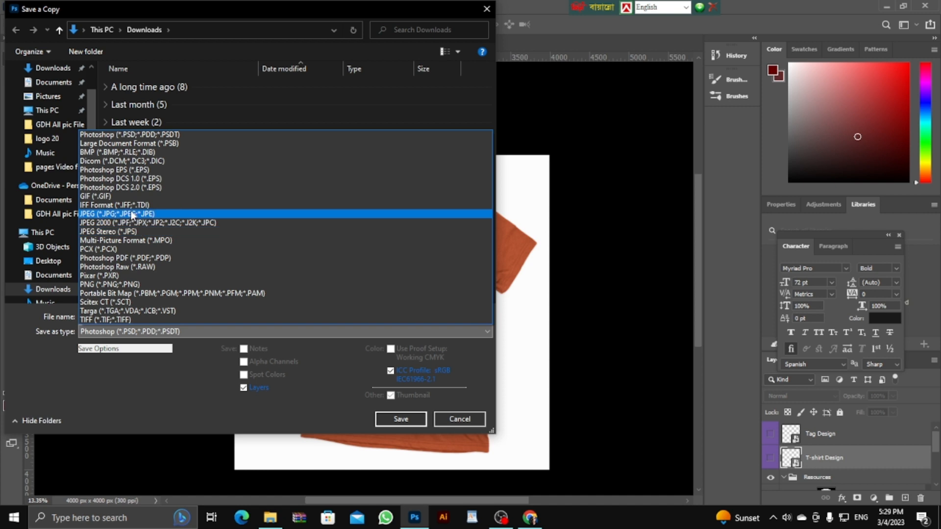
left_click(147, 284)
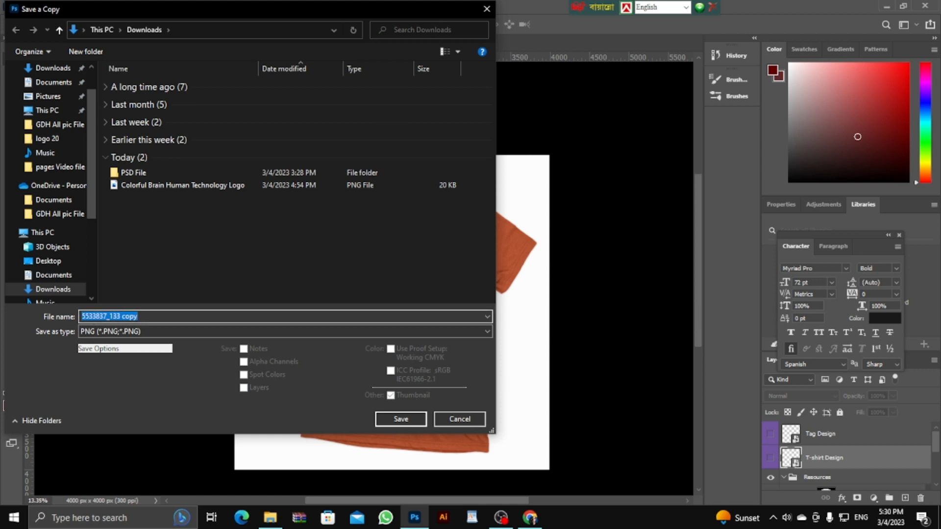
Name the PNG copy "T shirt ..." and save it with the medium file size option.
type("S")
key("BackSpace")
key("BackSpace")
key("BackSpace")
key("BackSpace")
type("Ts")
left_click(417, 420)
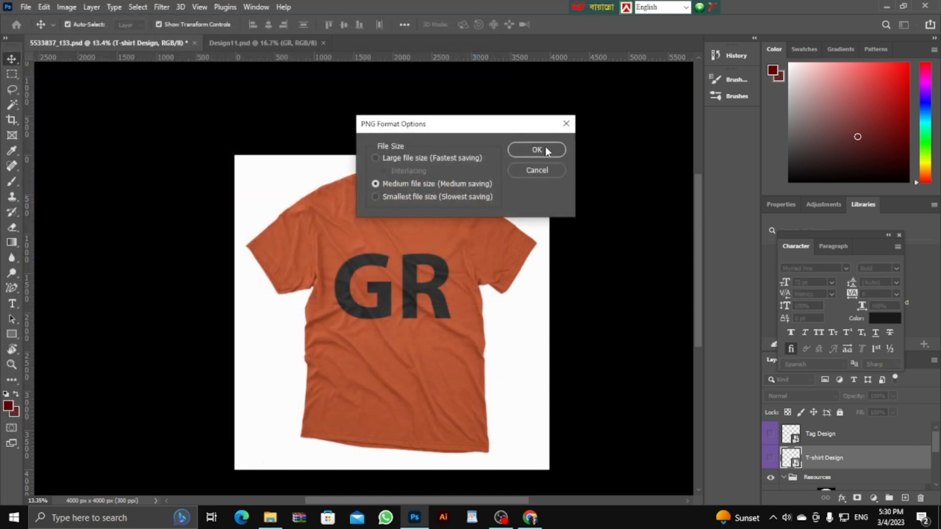
left_click(537, 150)
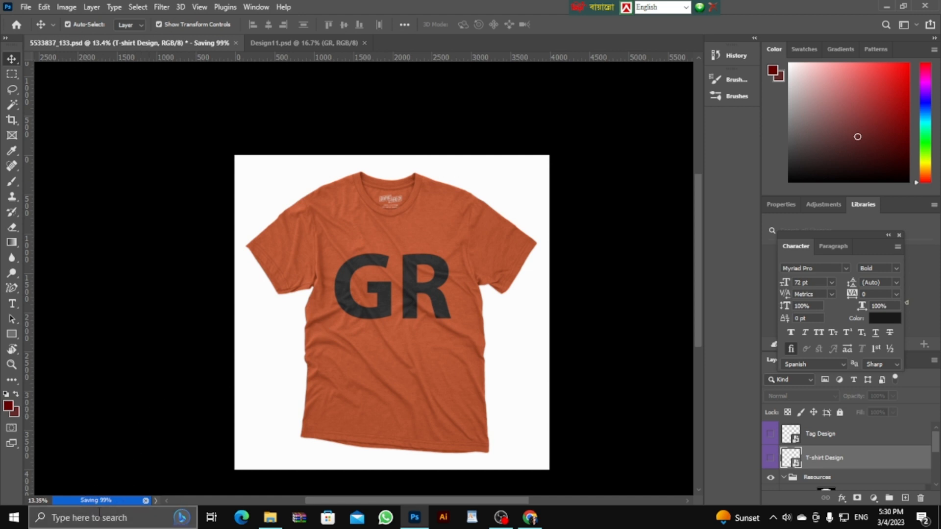
Switch to File Explorer and open the exported "T shirt ..." PNG from the Downloads folder.
scroll(274, 430, "down", 2)
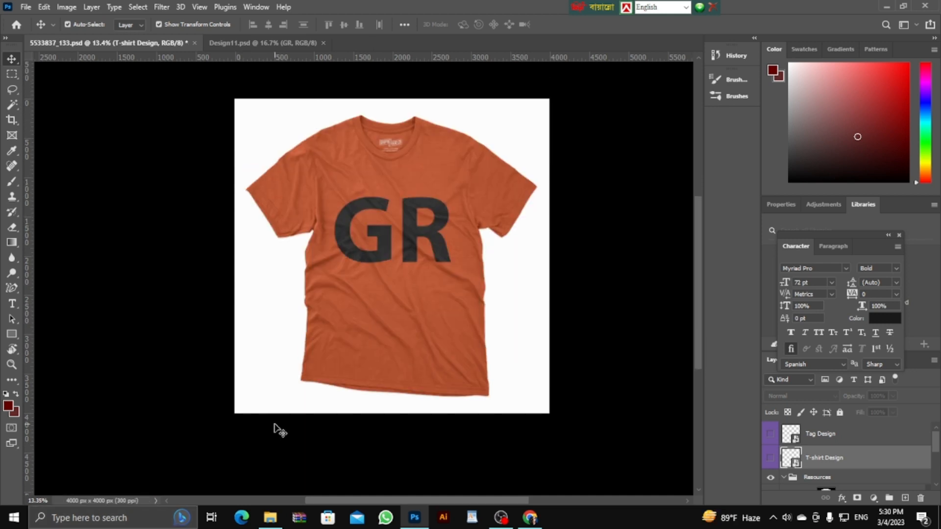
left_click(270, 518)
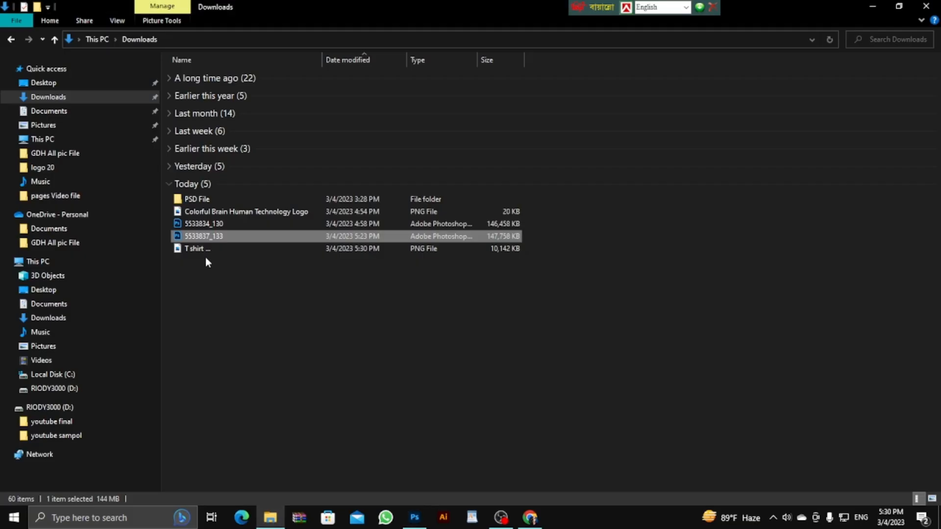
double_click(202, 248)
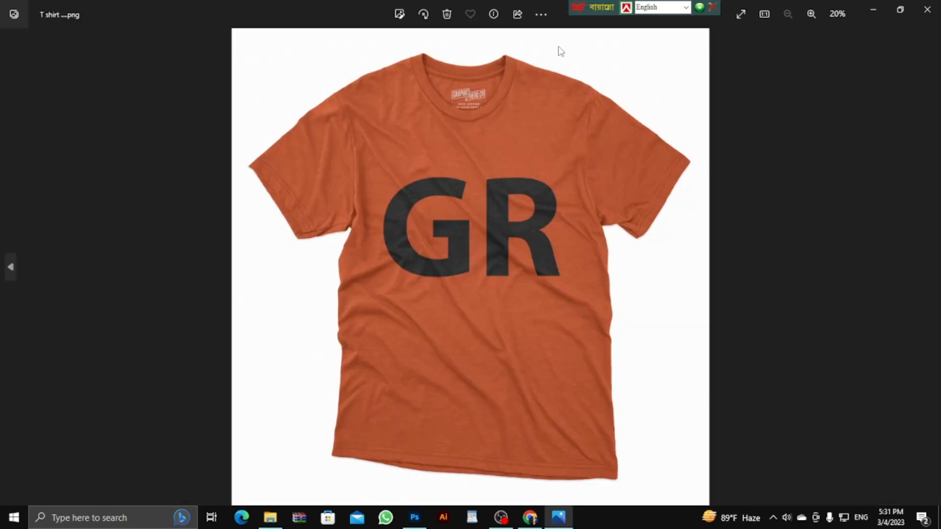
Examine the exported T-shirt image up close, checking the GR text and fabric detail, and return to the full view.
left_click(811, 13)
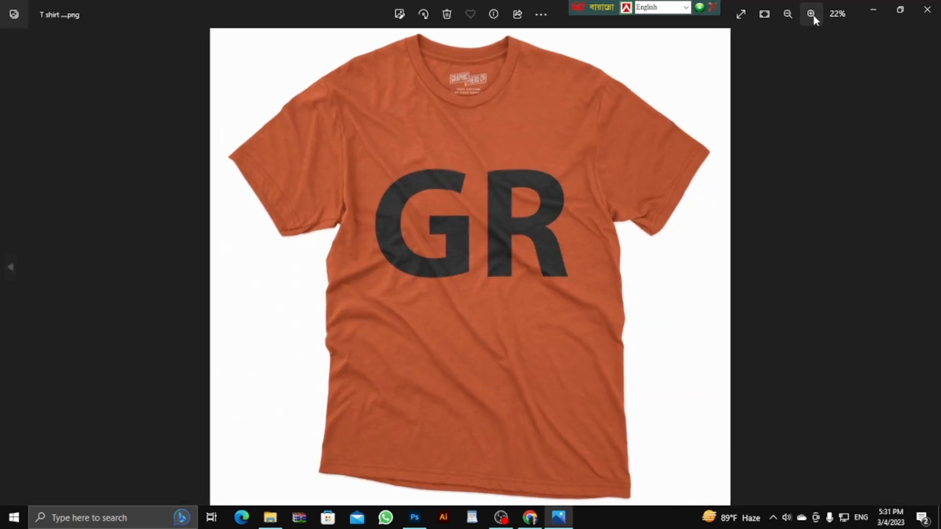
left_click(812, 14)
left_click(813, 14)
left_click(811, 14)
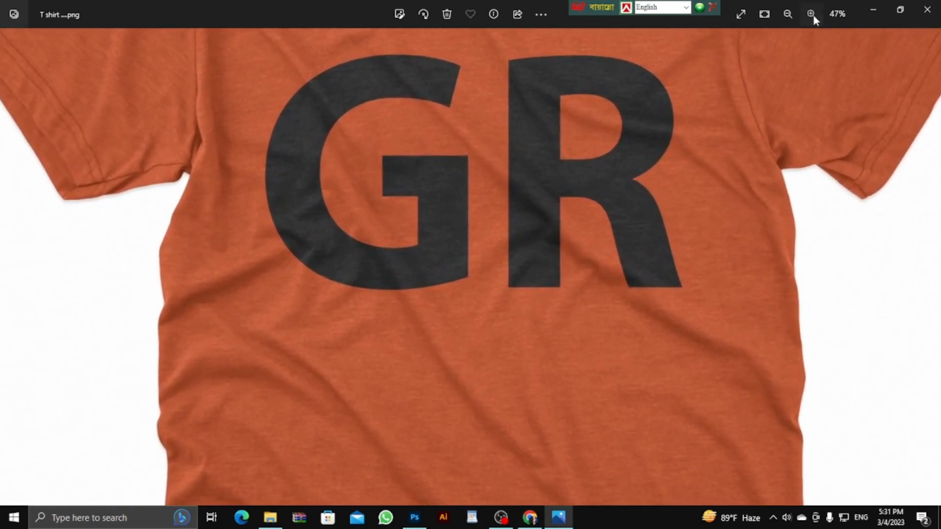
left_click(811, 14)
left_click(811, 14)
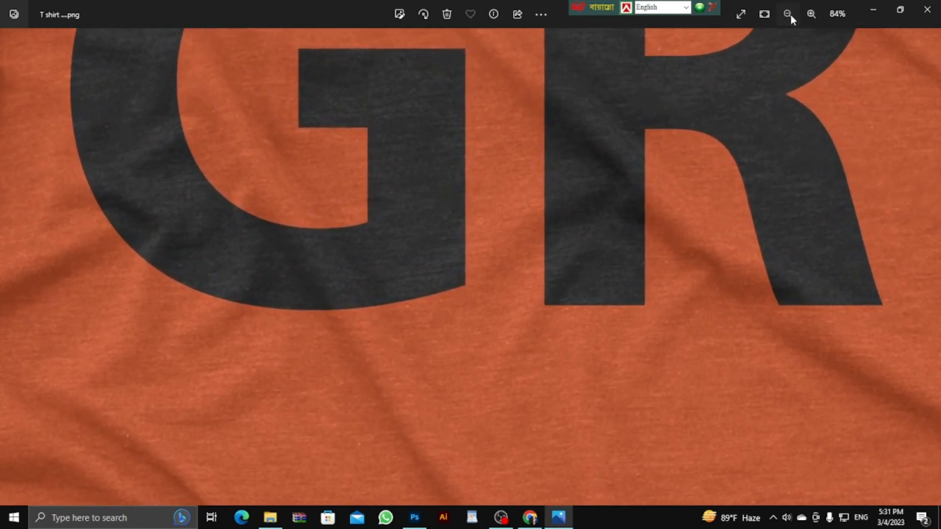
left_click(789, 15)
left_click(789, 15)
left_click(789, 14)
left_click(789, 15)
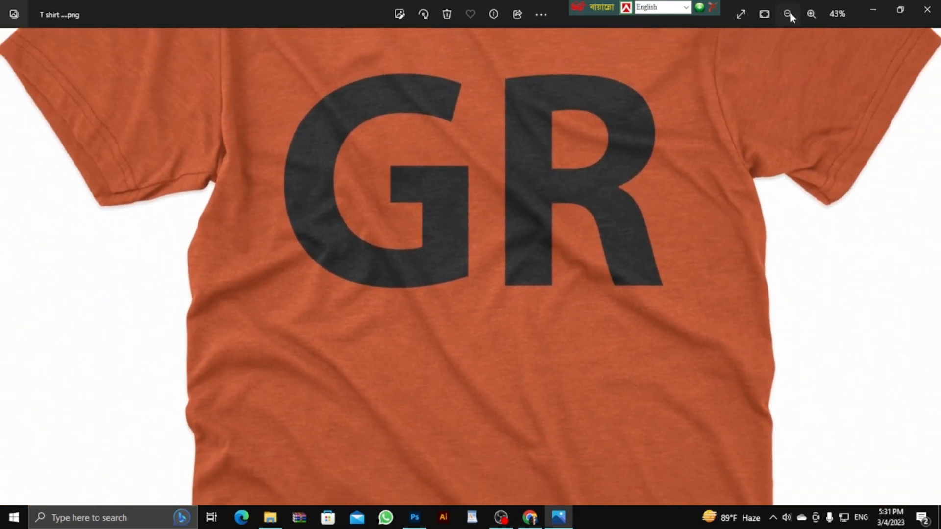
left_click(790, 15)
left_click(789, 15)
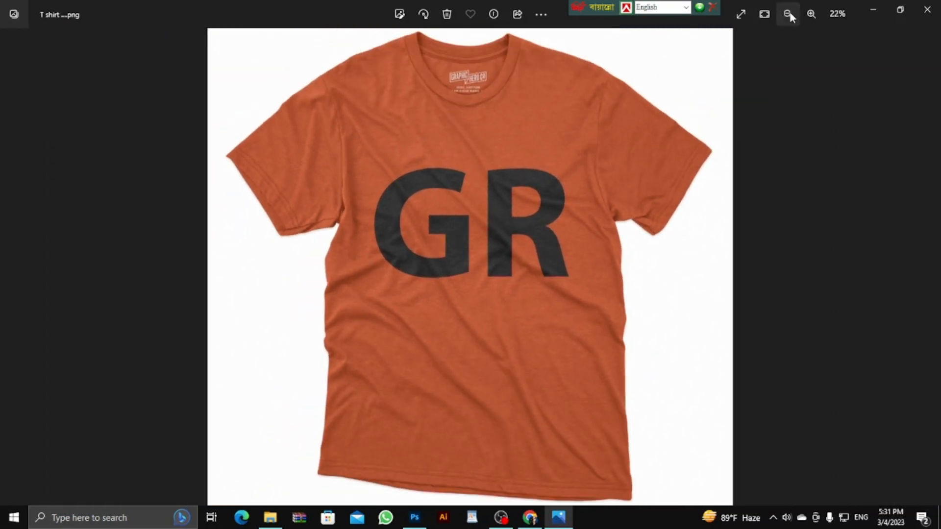